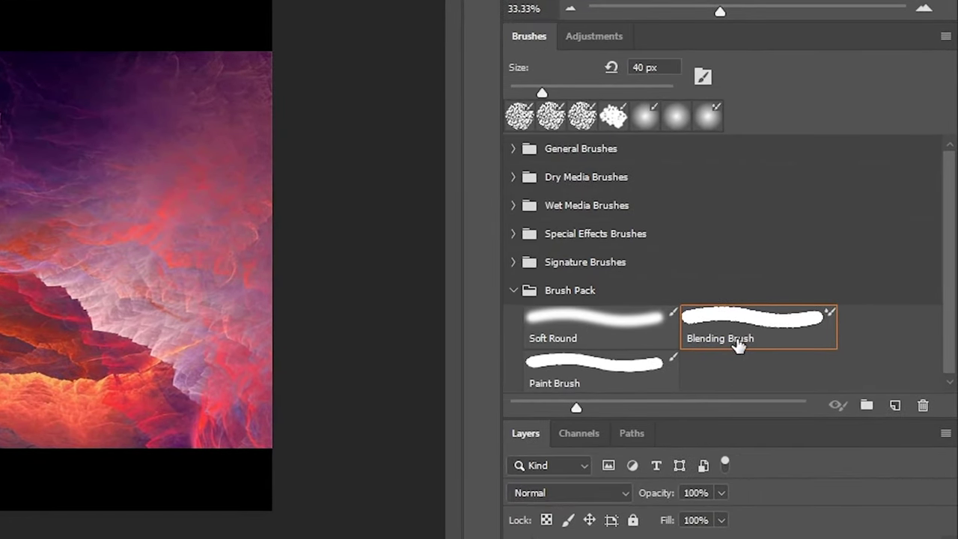
Step: Select the Blending Brush from the Brush Pack group
click(739, 331)
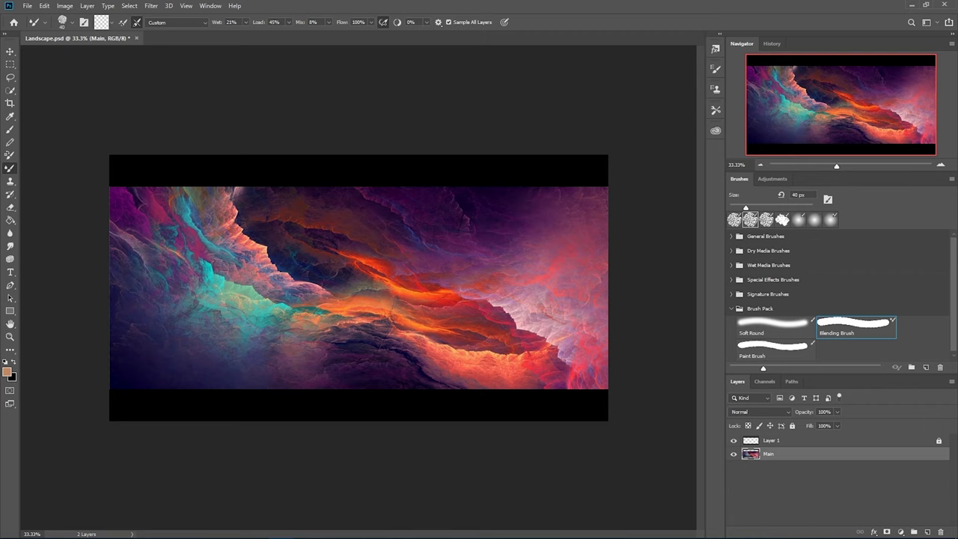
Step: Duplicate the Main layer and move a large lassoed area of the teal clouds to the upper middle of the image
click(11, 78)
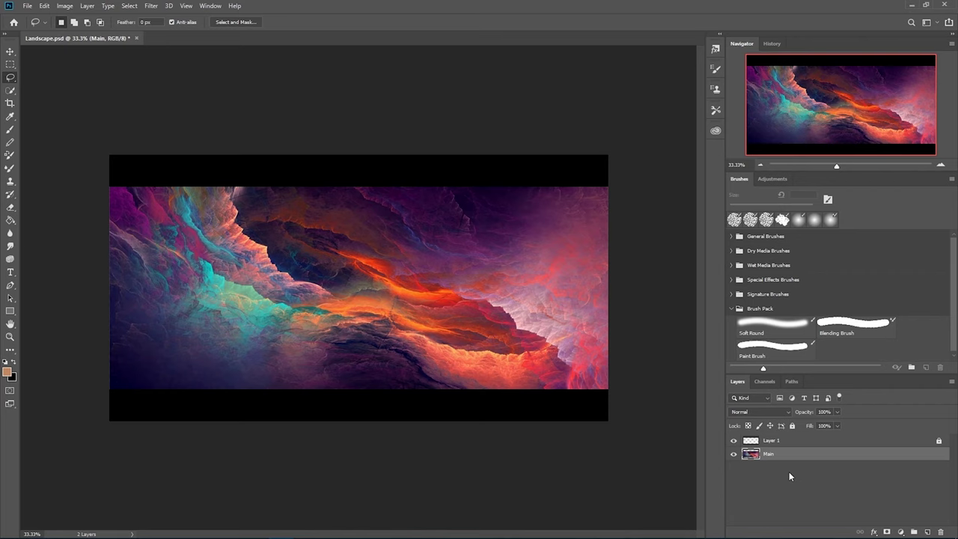
key(ctrl+j)
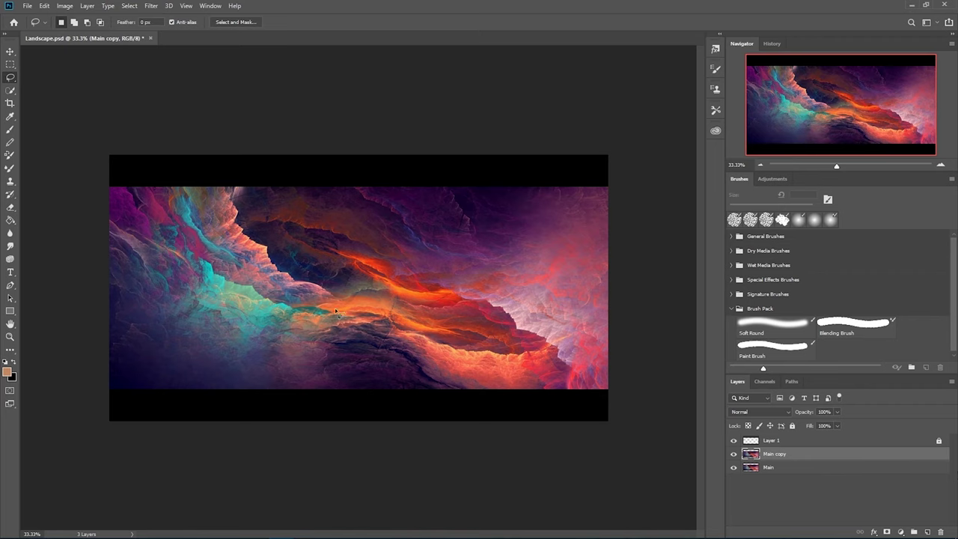
mouse_move(305, 388)
mouse_down()
mouse_move(330, 323)
mouse_move(329, 300)
mouse_move(306, 272)
mouse_move(193, 188)
mouse_move(163, 189)
mouse_move(132, 211)
mouse_move(115, 266)
mouse_move(118, 315)
mouse_move(140, 377)
mouse_move(194, 394)
mouse_move(304, 393)
mouse_up()
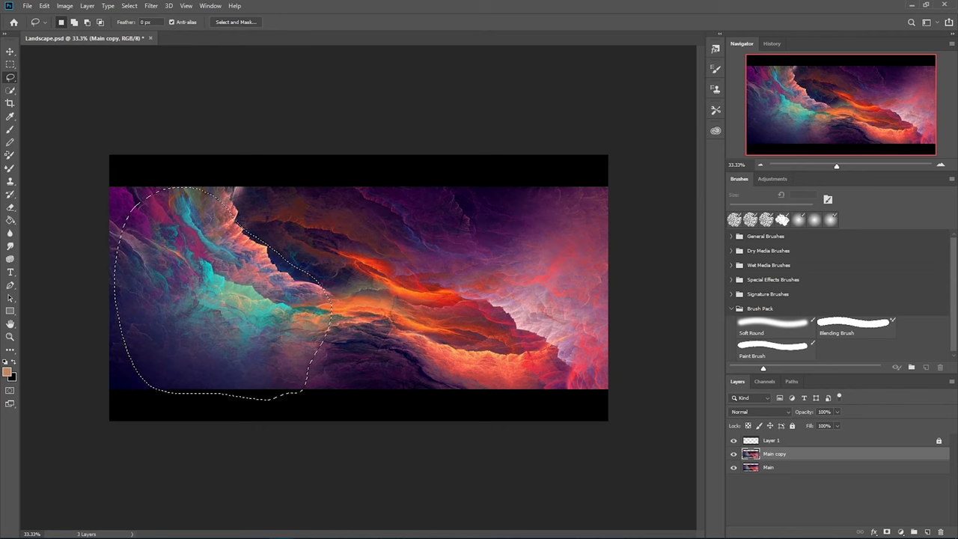
key(v)
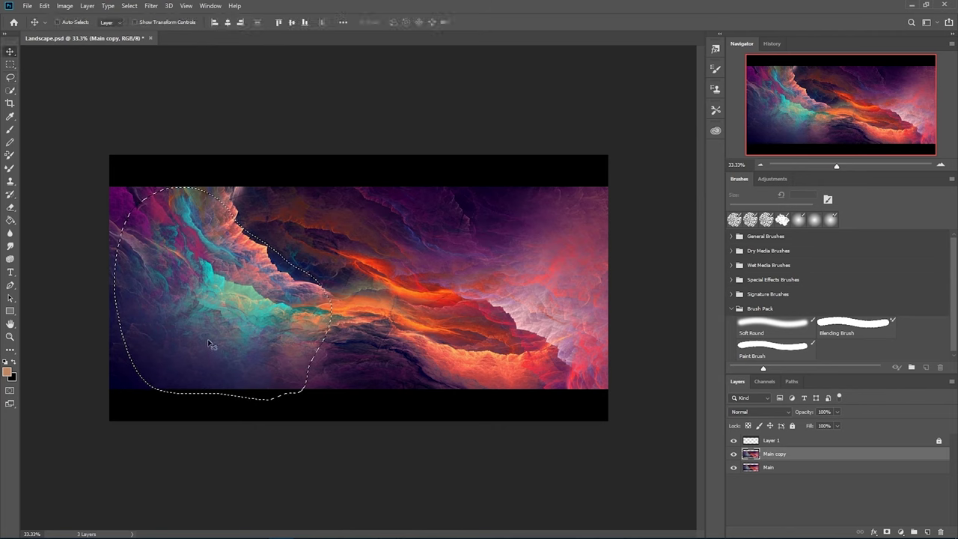
mouse_move(217, 329)
mouse_down()
mouse_move(250, 289)
mouse_move(345, 250)
mouse_move(361, 231)
mouse_up()
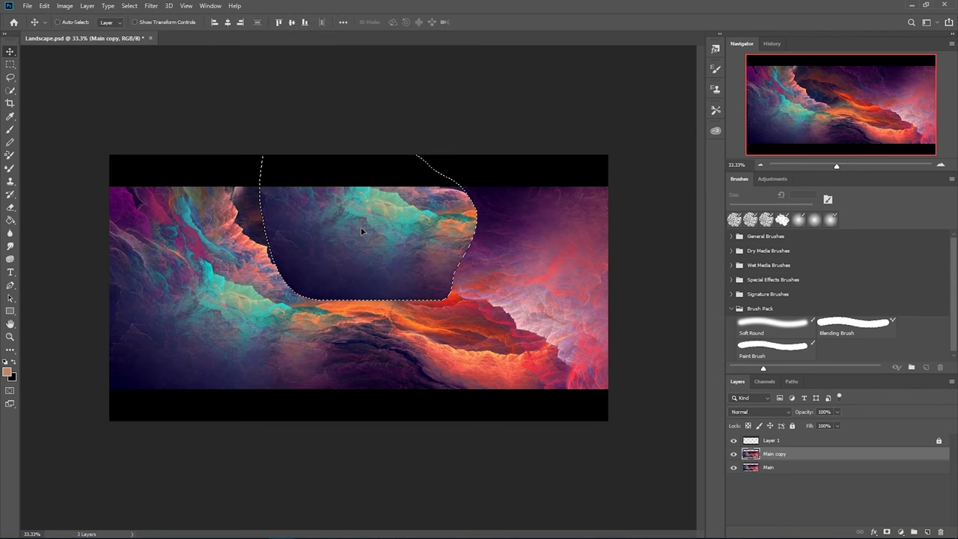
Step: Transform the moved cloud piece, rotating it to about 148° and scaling it to about 120% over the upper sky, and deselect it
key(ctrl+t)
drag(479, 81, 321, 293)
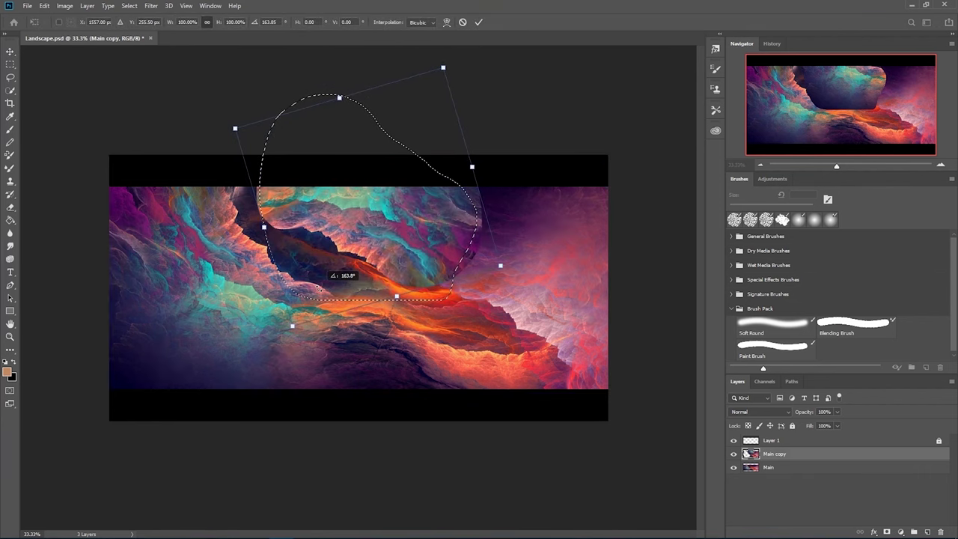
drag(384, 204, 409, 208)
drag(508, 78, 460, 48)
drag(540, 230, 508, 241)
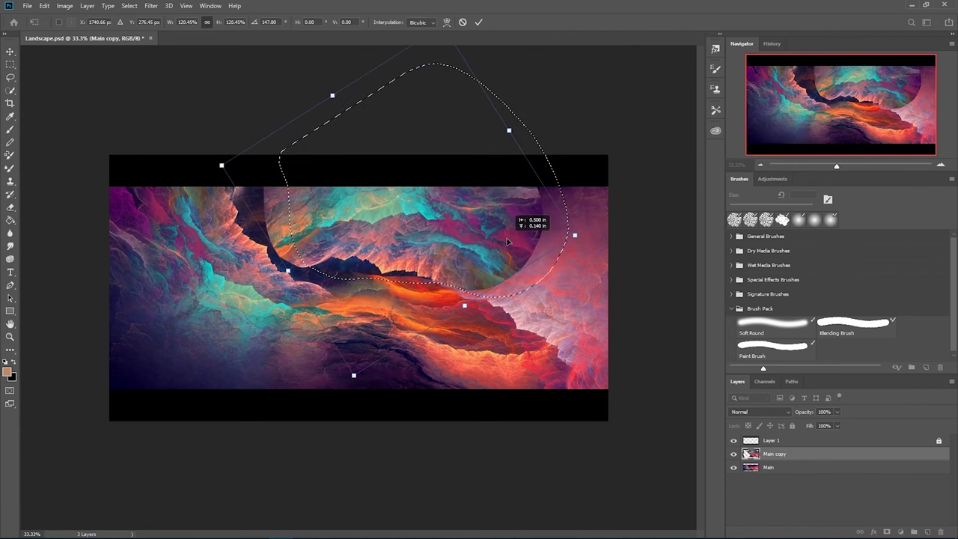
click(478, 22)
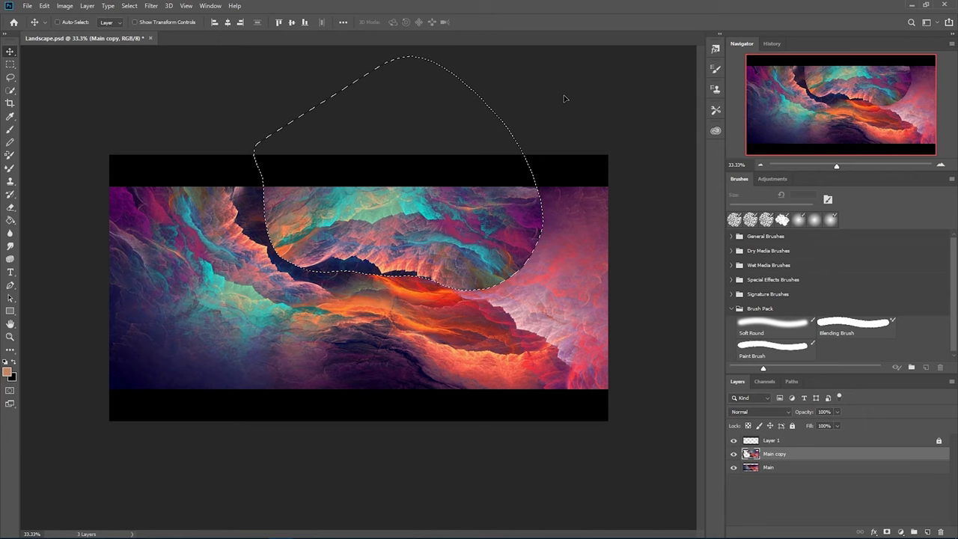
key(ctrl)
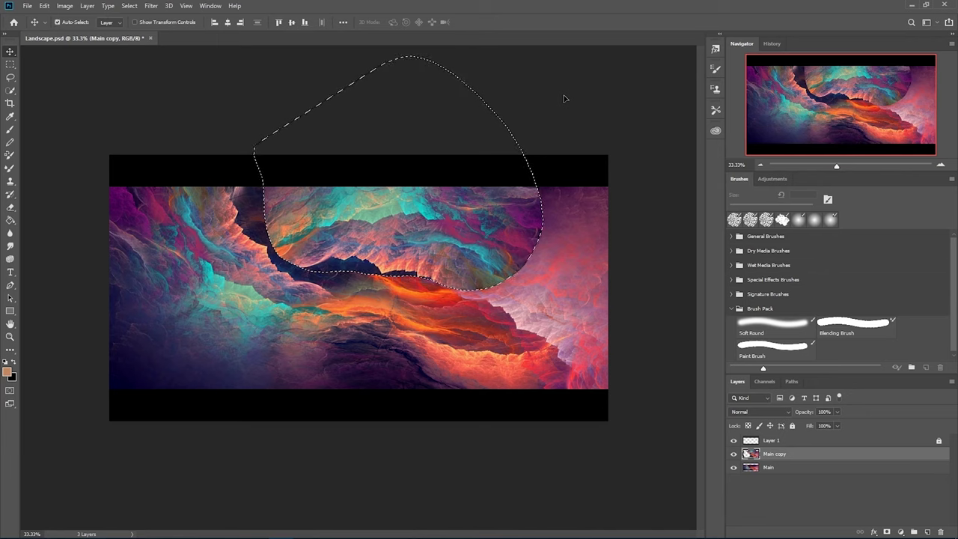
key(ctrl+d)
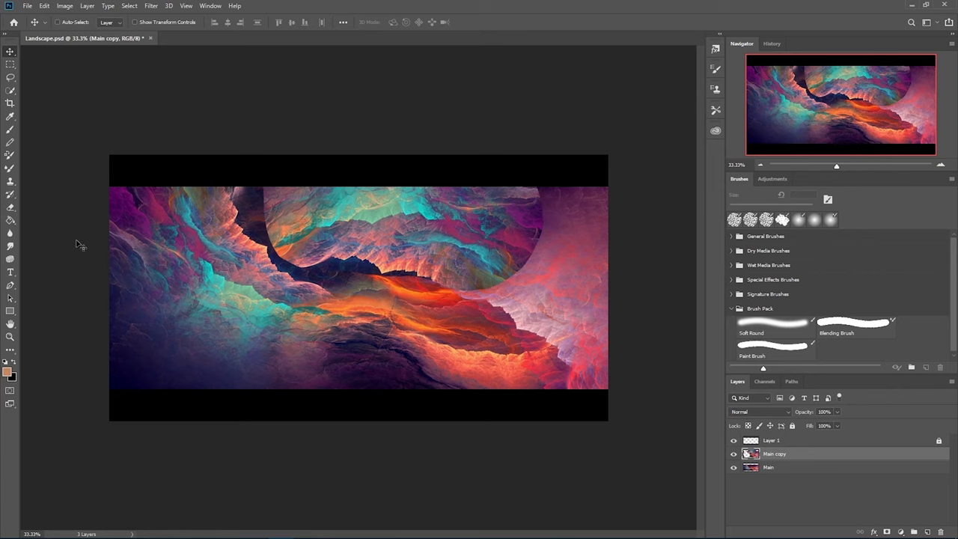
Step: Duplicate the original Main layer again and hide the Main copy layer above it
right_click(640, 356)
click(665, 298)
click(771, 469)
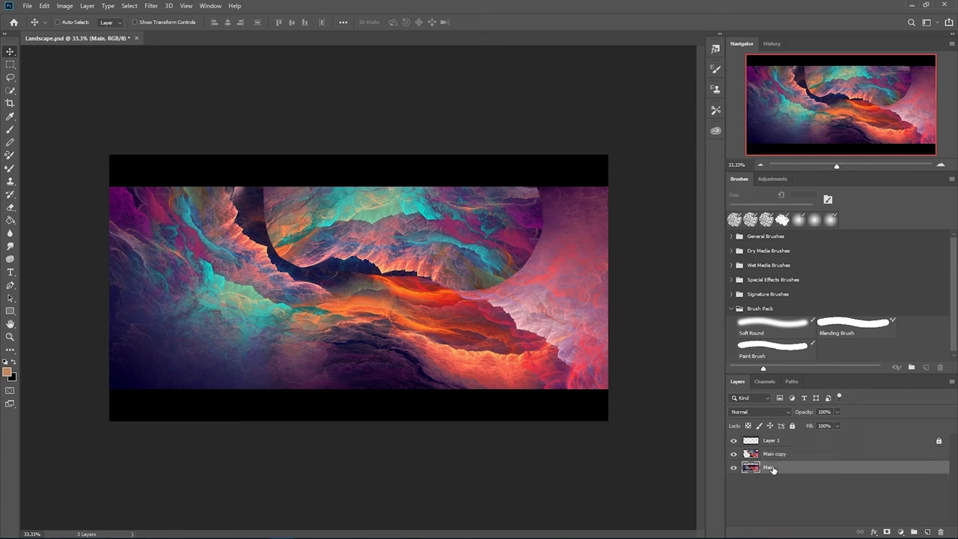
key(ctrl+j)
click(734, 454)
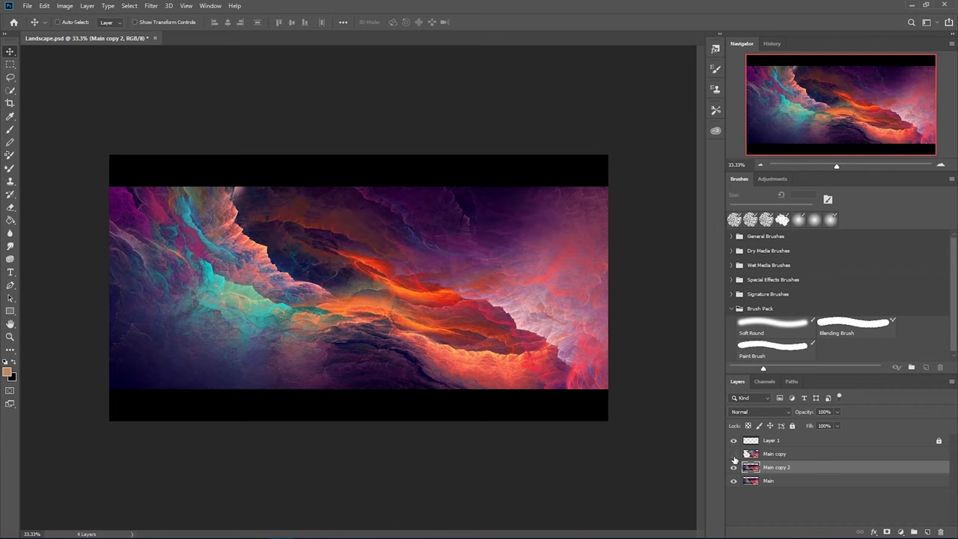
Step: Lasso the dark purple upper sky on Main copy 2 and move it over the lower-left part of the image
click(10, 77)
mouse_move(353, 171)
mouse_down()
mouse_move(283, 166)
mouse_move(248, 214)
mouse_move(497, 271)
mouse_move(507, 188)
mouse_move(464, 172)
mouse_move(374, 295)
mouse_move(290, 334)
mouse_up()
click(10, 51)
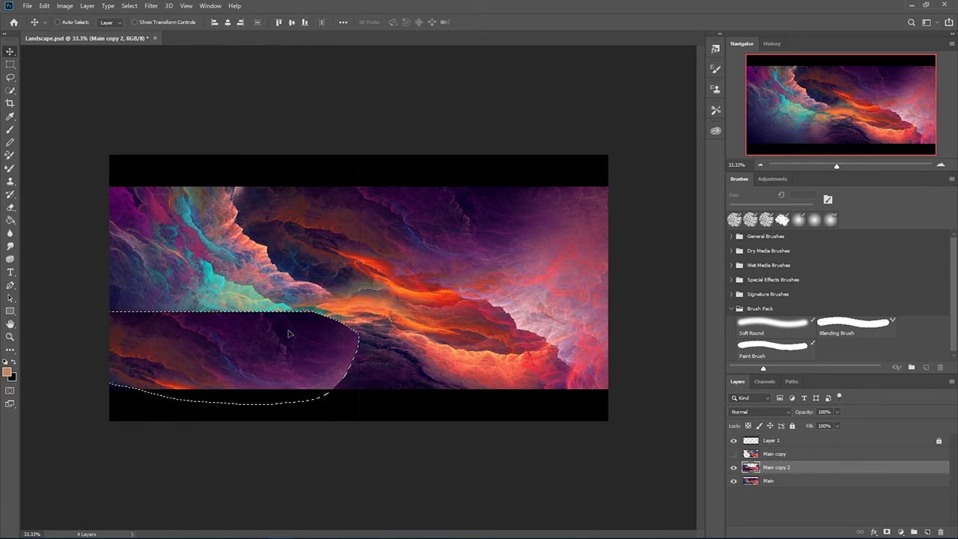
Step: Rotate the moved purple piece to form a curved hill in the image's lower-left corner, and deselect it
key(ctrl+t)
drag(371, 307, 128, 380)
drag(222, 354, 229, 350)
click(478, 21)
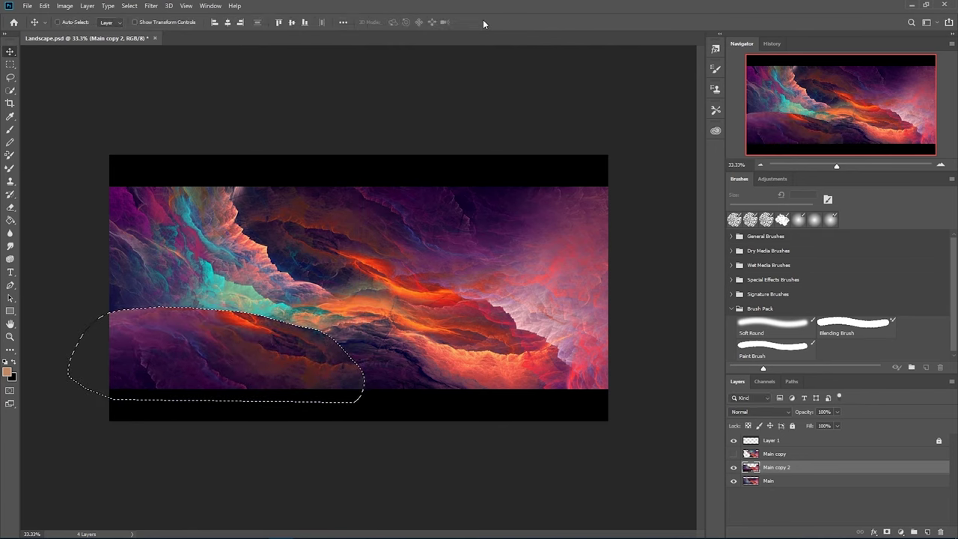
key(ctrl+d)
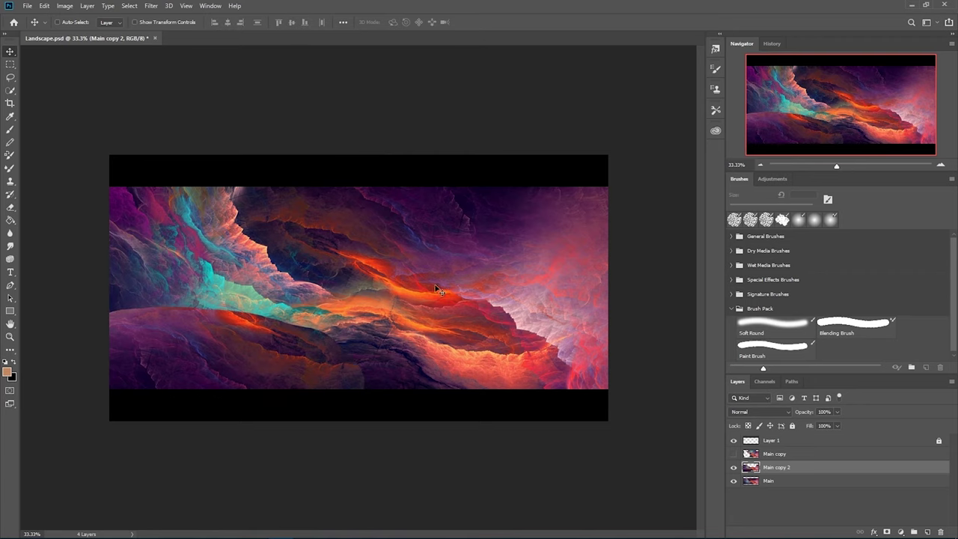
Step: Stack Main copy 2 above the visible Main copy and merge both copies down into the Main layer
click(734, 454)
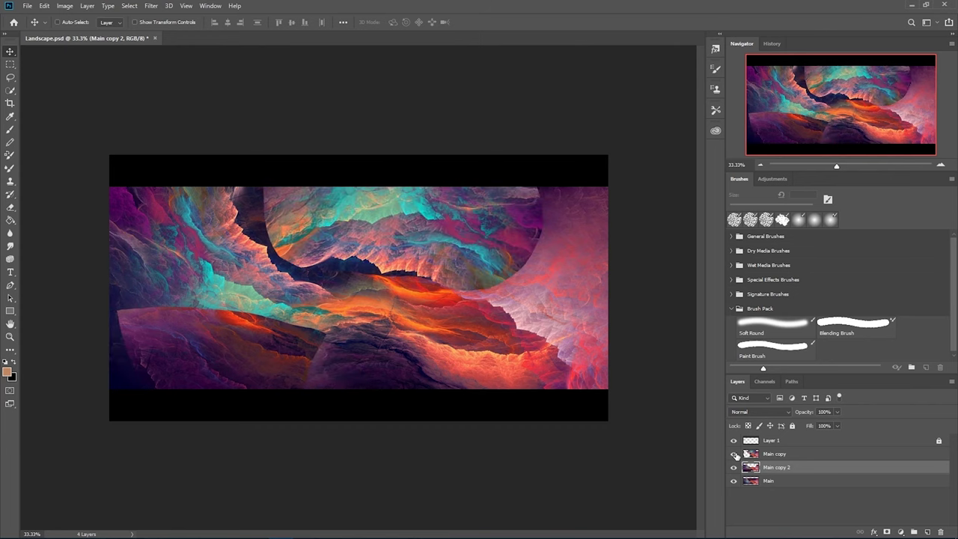
drag(776, 470, 775, 453)
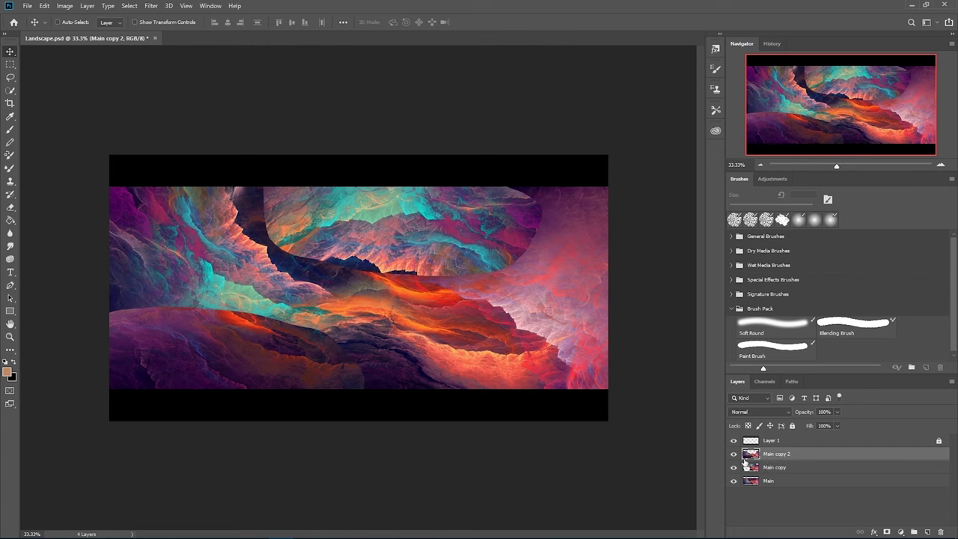
key(Delete)
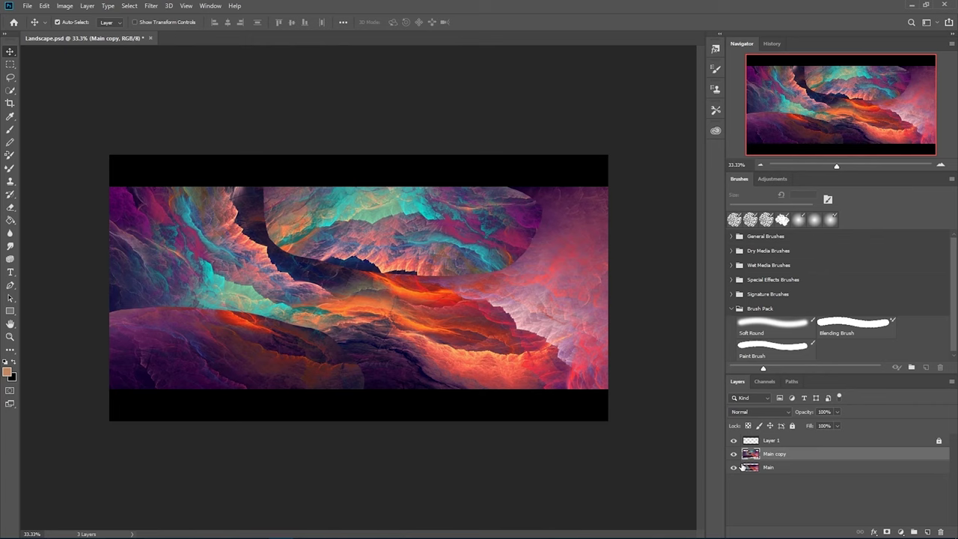
key(Delete)
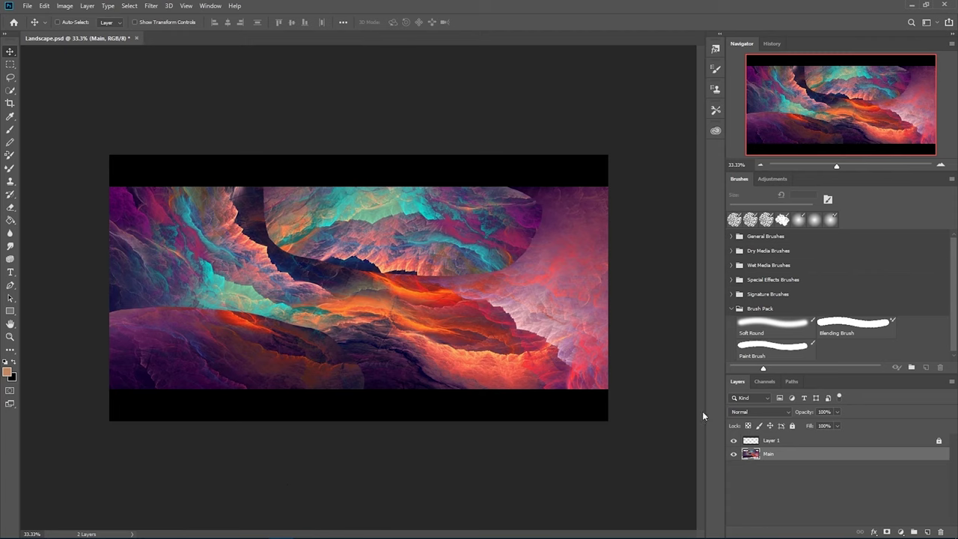
Step: Smear the orange ridge at the image's centre on the Main layer with the 40 px Blending Brush
click(857, 328)
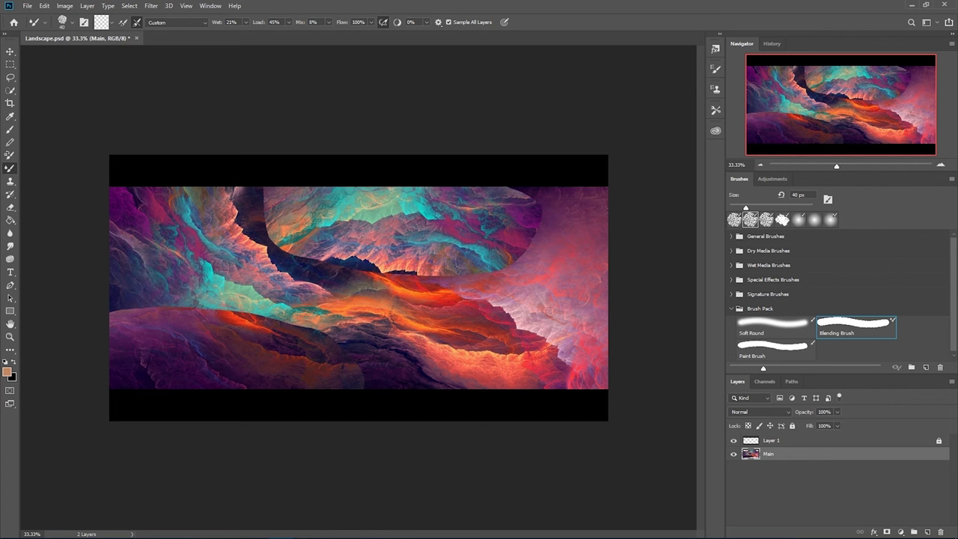
scroll(281, 308, up, 2)
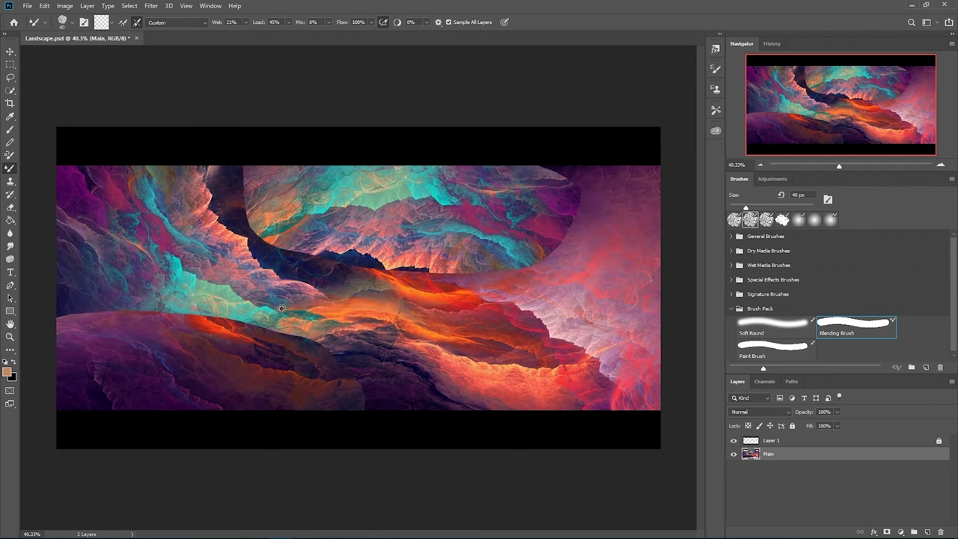
scroll(282, 308, up, 1)
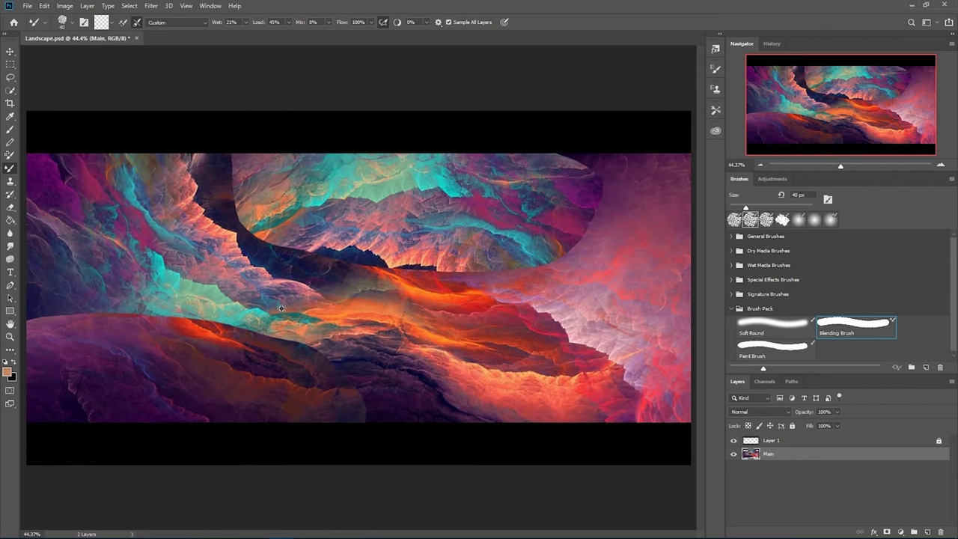
scroll(308, 281, down, 1)
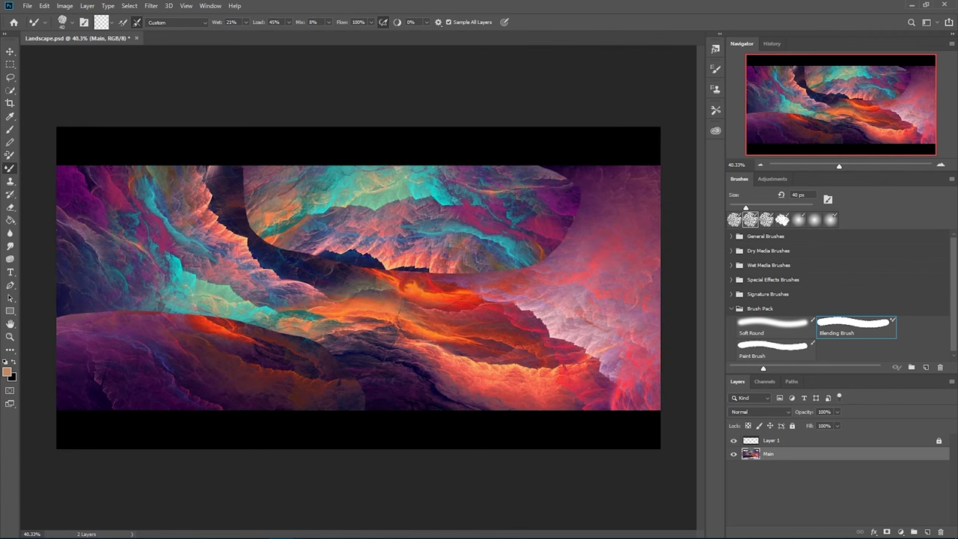
drag(414, 291, 440, 294)
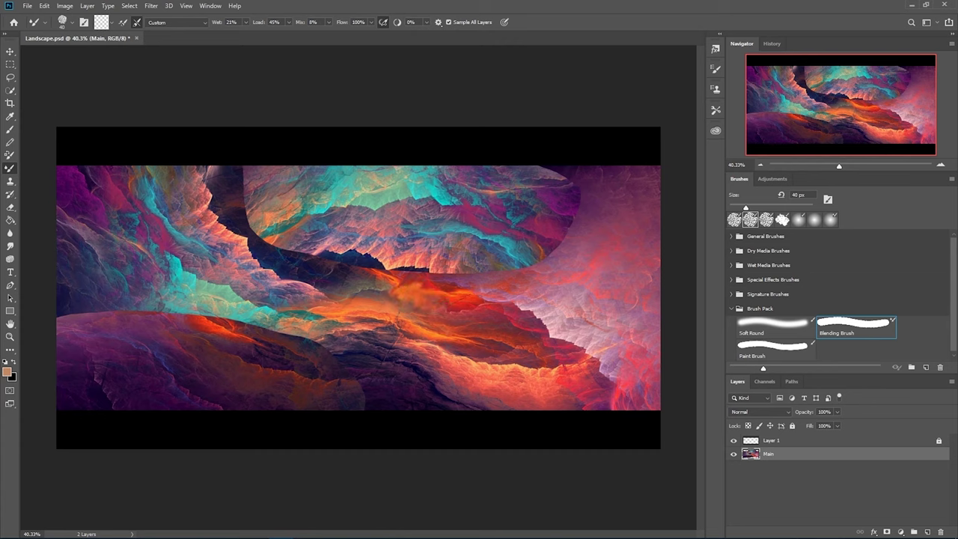
drag(405, 299, 395, 299)
Step: Swirl the central orange clouds further with the Blending Brush, including a streak across the edge of the pink cliffs above
scroll(398, 334, up, 5)
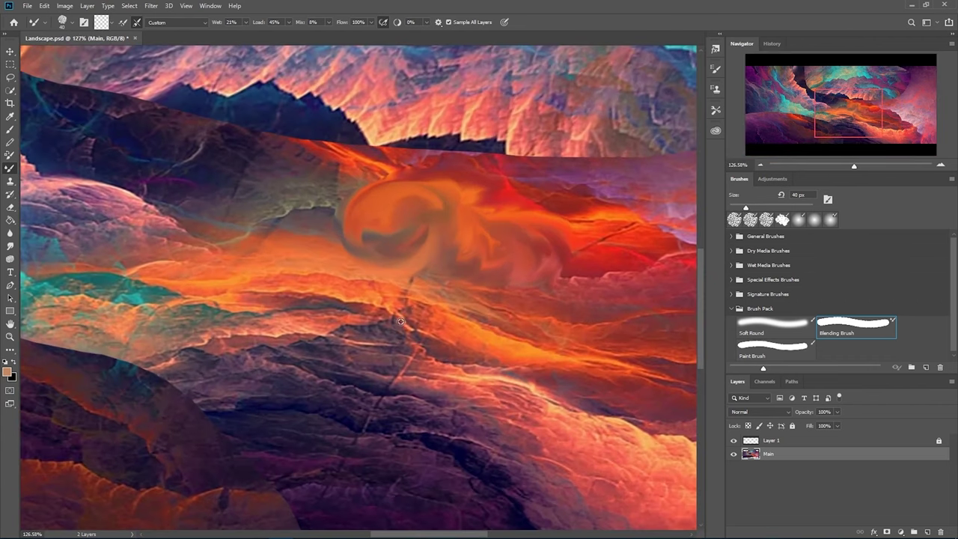
drag(423, 314, 357, 367)
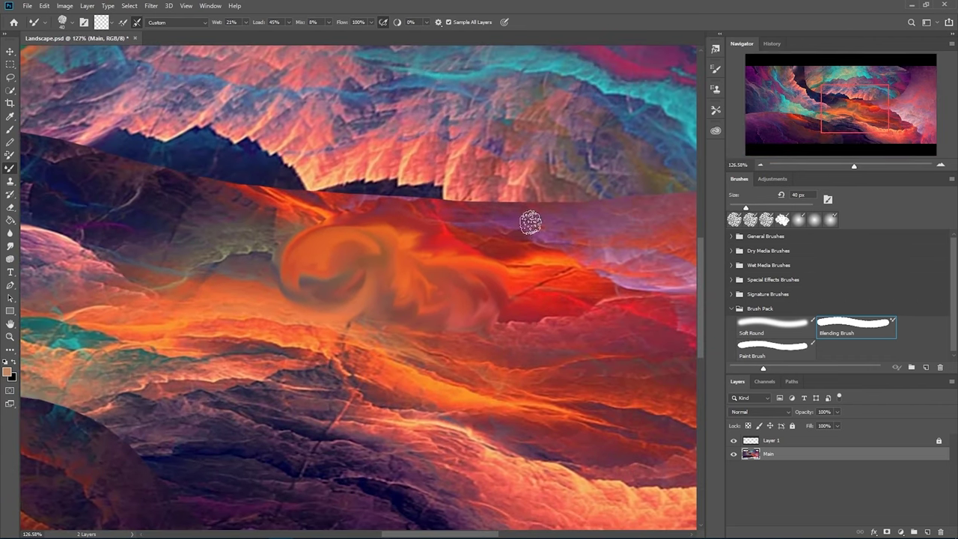
drag(547, 274, 441, 166)
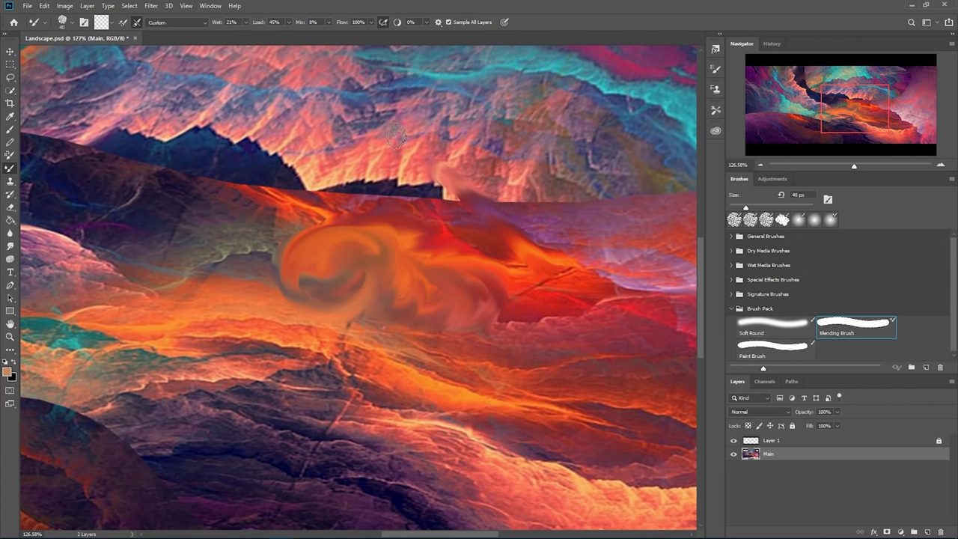
mouse_move(395, 136)
mouse_down()
mouse_move(501, 225)
mouse_move(554, 293)
mouse_move(567, 317)
mouse_move(549, 376)
mouse_move(515, 403)
mouse_move(481, 408)
mouse_move(347, 402)
mouse_move(229, 360)
mouse_move(208, 325)
mouse_move(362, 383)
mouse_move(339, 332)
mouse_move(386, 357)
mouse_move(343, 397)
mouse_move(346, 355)
mouse_move(421, 324)
mouse_move(413, 345)
mouse_move(515, 330)
mouse_move(419, 389)
mouse_move(410, 376)
mouse_move(465, 383)
mouse_move(522, 364)
mouse_up()
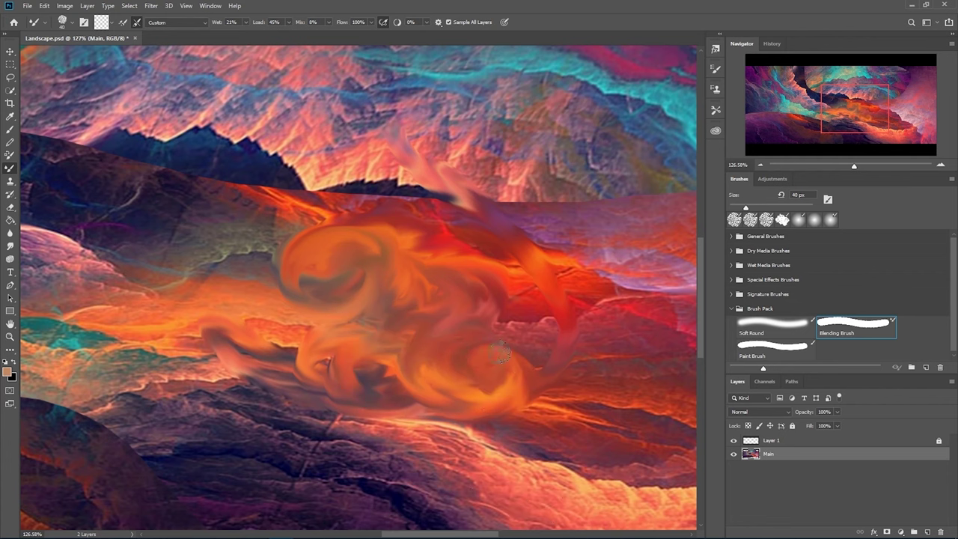
scroll(439, 315, down, 5)
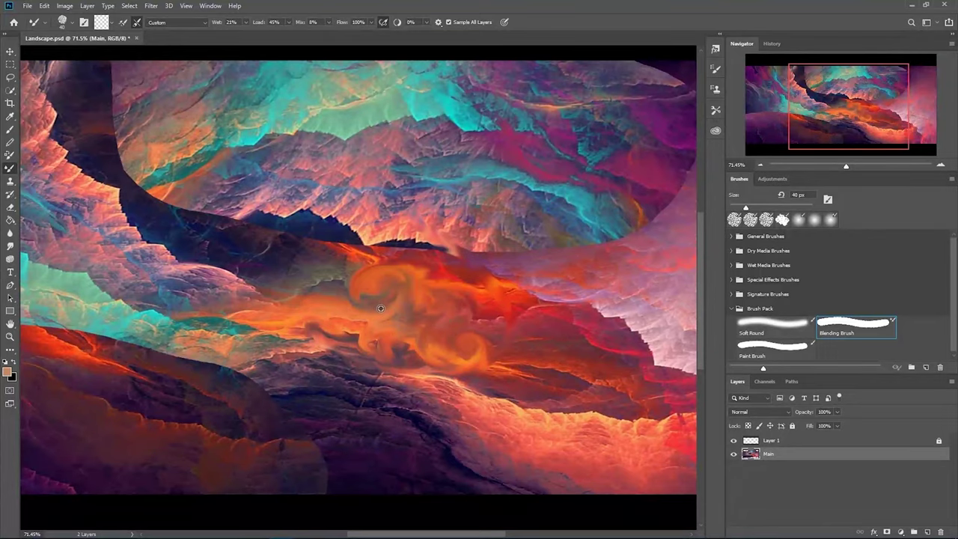
scroll(380, 308, down, 3)
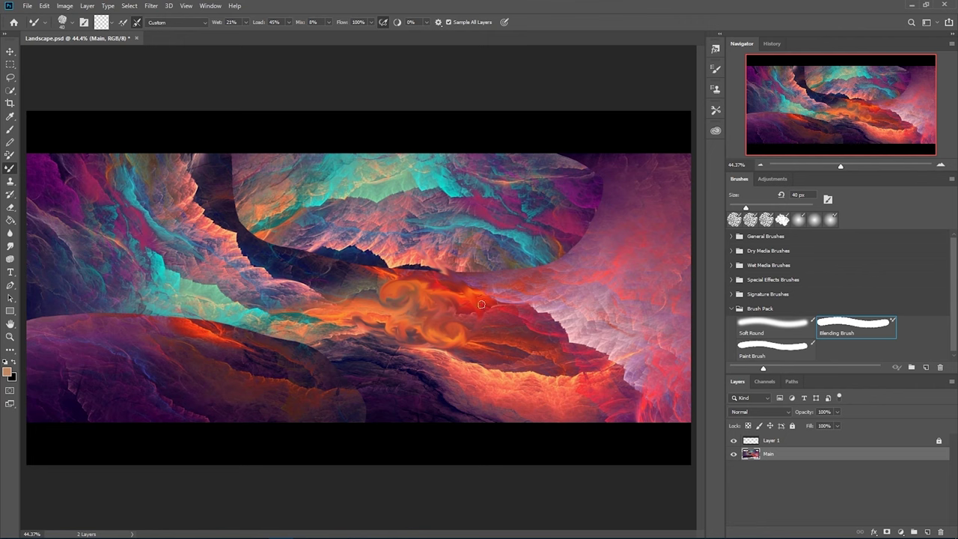
Step: Enlarge the Blending Brush to 80 px and smooth the red-orange slope just right of the central swirls
key(bracketright)
key(bracketright)
key(bracketright)
key(bracketright)
mouse_move(504, 336)
mouse_down()
mouse_move(551, 342)
mouse_move(506, 348)
mouse_up()
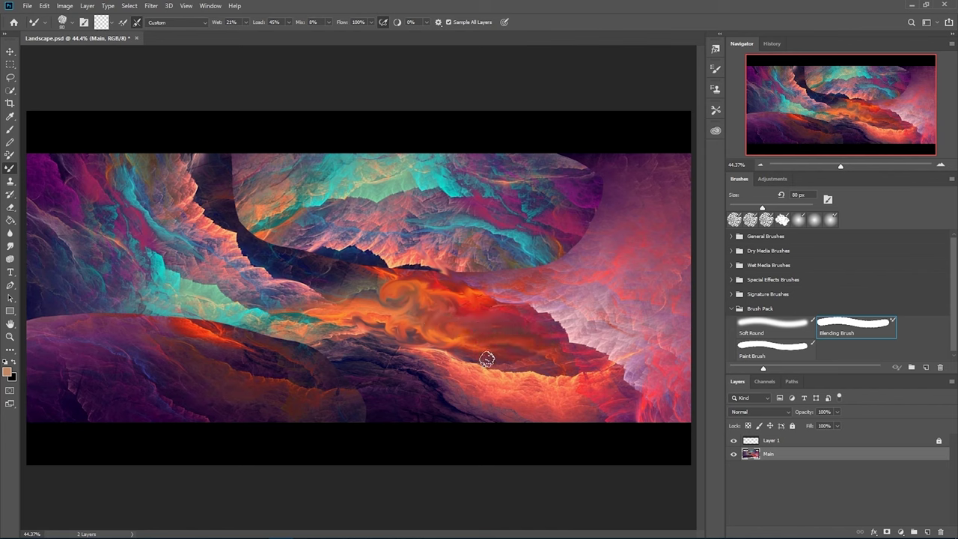
Step: Enlarge the Blending Brush to 150 px
key(bracketleft)
key(bracketright)
key(bracketright)
key(bracketright)
key(bracketright)
key(bracketright)
key(bracketright)
key(bracketright)
key(bracketright)
key(bracketright)
key(bracketright)
key(bracketright)
key(bracketright)
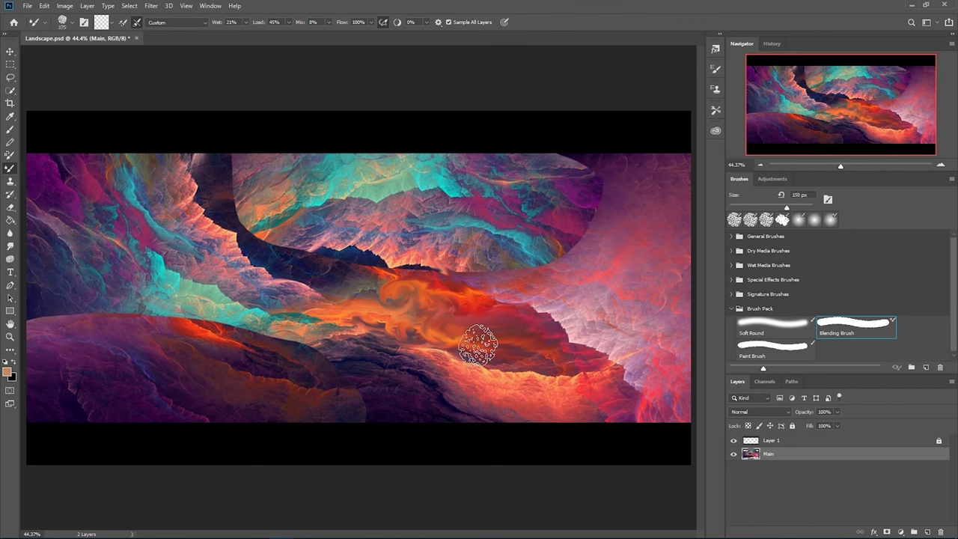
Step: Reduce the Blending Brush to 80 px and blend the lower right edge of the red slope
key(bracketleft)
key(bracketleft)
key(bracketleft)
key(bracketleft)
key(bracketleft)
key(bracketleft)
key(bracketleft)
key(bracketleft)
key(bracketleft)
key(bracketleft)
key(bracketleft)
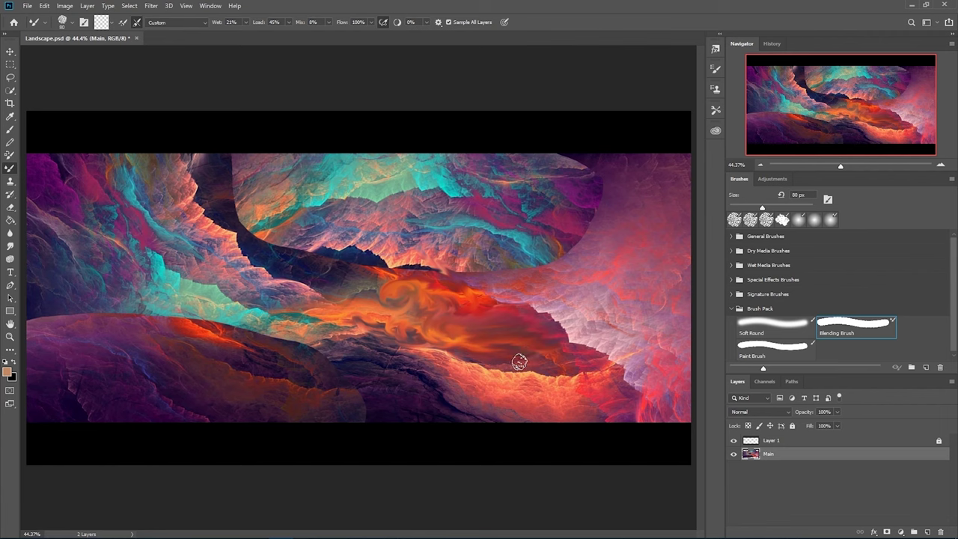
mouse_move(544, 366)
mouse_down()
mouse_move(605, 366)
mouse_move(557, 378)
mouse_move(607, 386)
mouse_move(545, 378)
mouse_up()
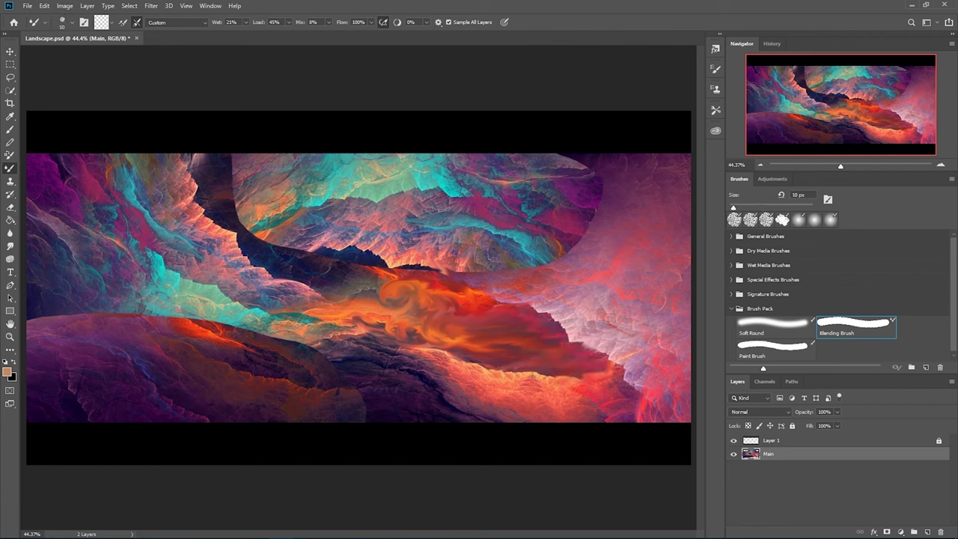
Step: Smear the lower part of the red-orange slope with the Blending Brush, enlarging it to 125 px for the broad swirls
mouse_move(523, 373)
mouse_down()
mouse_move(496, 378)
mouse_move(470, 349)
mouse_move(511, 333)
mouse_move(475, 340)
mouse_move(479, 389)
mouse_move(459, 347)
mouse_move(493, 358)
mouse_move(517, 385)
mouse_move(625, 374)
mouse_up()
key(bracketright)
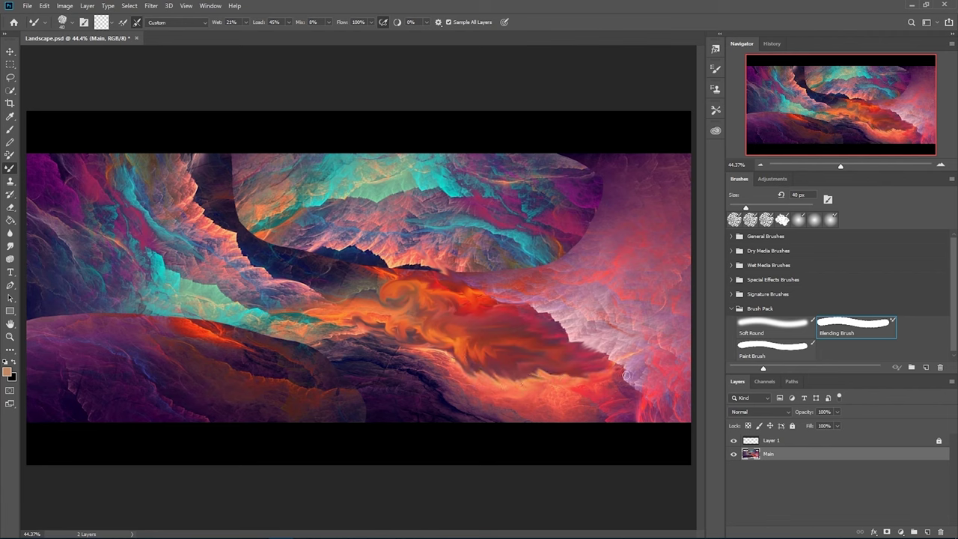
key(bracketright)
key(bracketright)
key(bracketright)
key(bracketright)
key(bracketright)
key(bracketright)
key(bracketright)
mouse_move(530, 364)
mouse_down()
mouse_move(551, 346)
mouse_move(547, 389)
mouse_move(491, 379)
mouse_move(541, 359)
mouse_move(495, 349)
mouse_move(523, 354)
mouse_move(517, 335)
mouse_move(486, 329)
mouse_move(507, 339)
mouse_move(467, 348)
mouse_up()
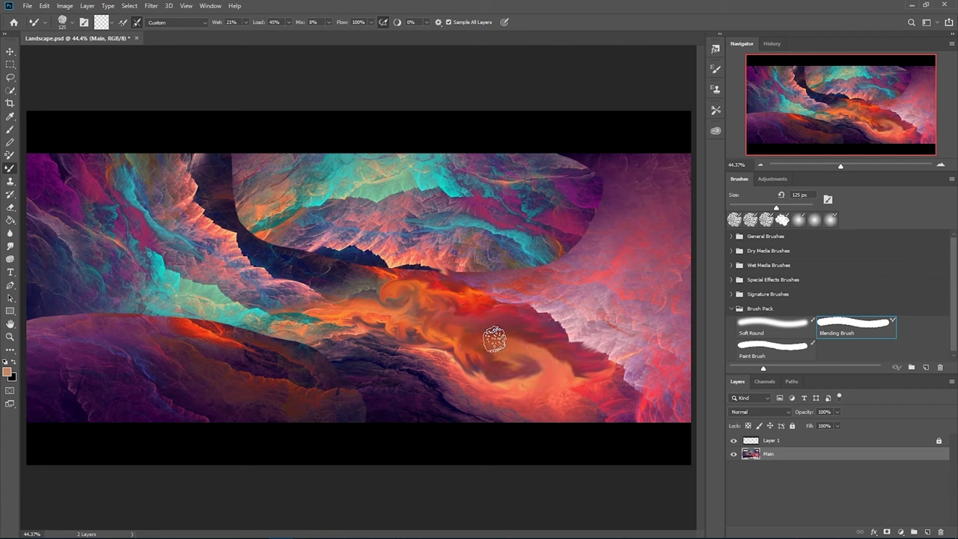
drag(471, 317, 609, 386)
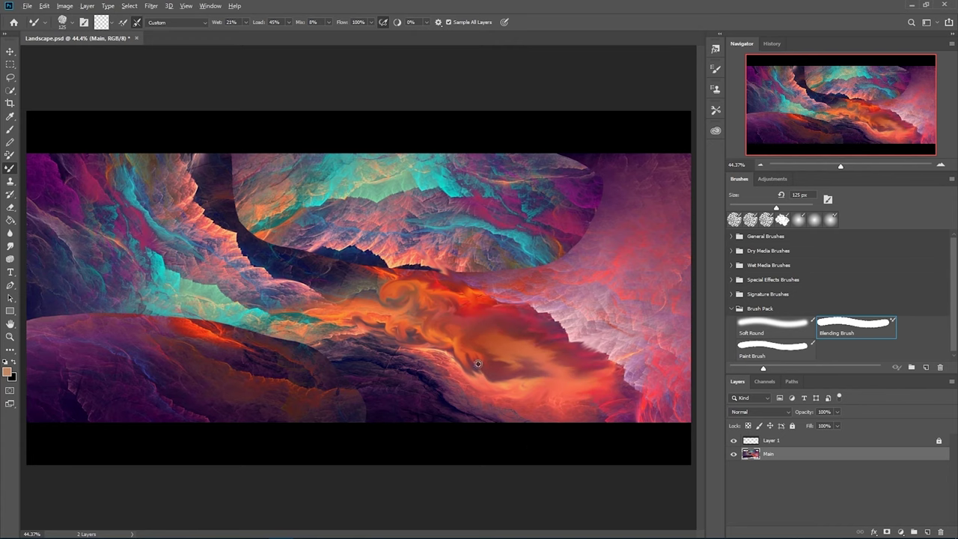
Step: Reduce the Blending Brush to 45 px and blend the slope's lower right end into the pink cliffs
scroll(478, 363, down, 2)
scroll(354, 300, up, 1)
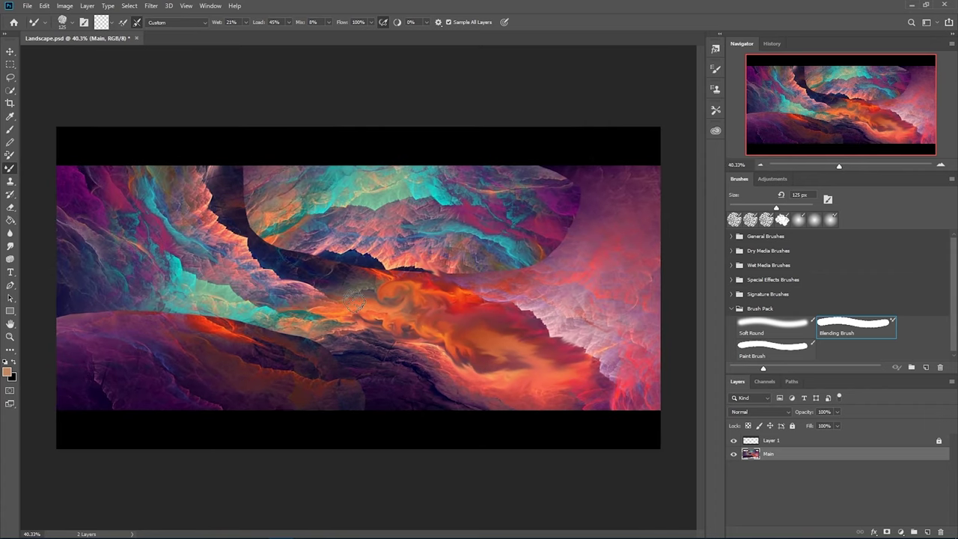
key(bracketleft)
key(bracketleft)
key(bracketleft)
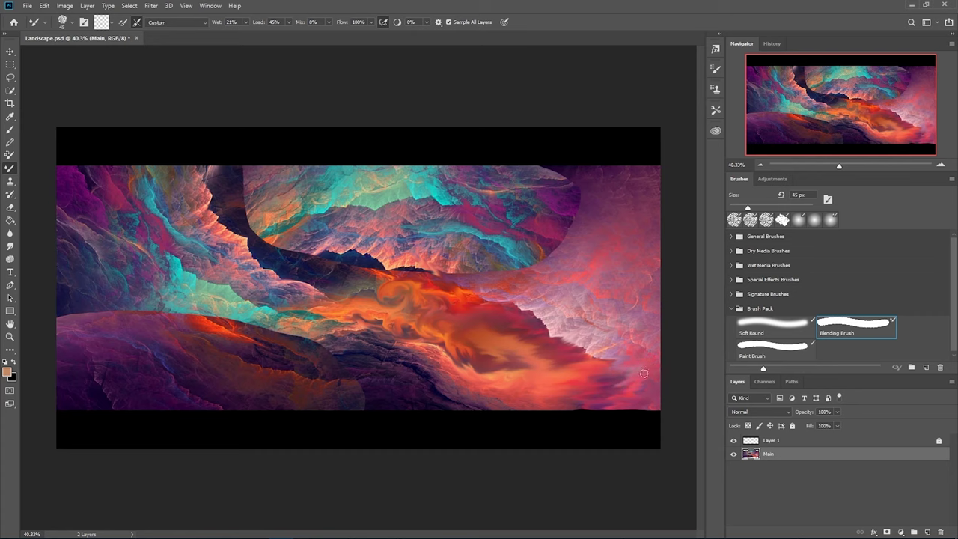
Step: Enlarge the Blending Brush to 175 px and smooth the teal texture above the distant mountains into a soft sky
key(bracketright)
key(bracketright)
key(bracketright)
key(bracketright)
key(bracketright)
key(bracketright)
key(bracketright)
key(bracketright)
key(bracketright)
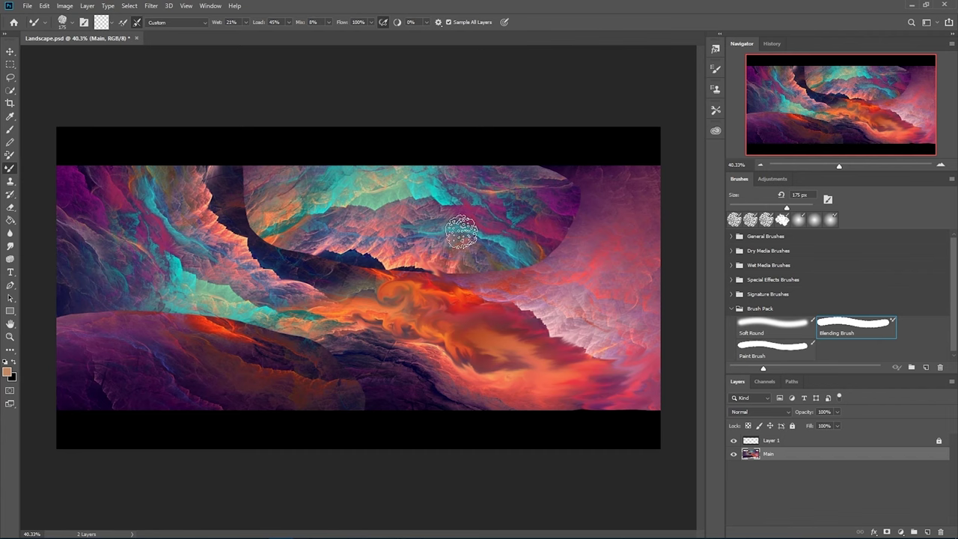
mouse_move(378, 166)
mouse_down()
mouse_move(399, 188)
mouse_move(350, 169)
mouse_move(411, 154)
mouse_move(388, 174)
mouse_move(428, 155)
mouse_move(357, 179)
mouse_move(319, 180)
mouse_move(385, 178)
mouse_move(370, 145)
mouse_move(363, 182)
mouse_move(487, 188)
mouse_move(447, 193)
mouse_move(404, 163)
mouse_move(427, 191)
mouse_move(563, 208)
mouse_move(485, 223)
mouse_move(432, 187)
mouse_move(408, 191)
mouse_move(552, 196)
mouse_move(429, 195)
mouse_move(441, 183)
mouse_move(425, 181)
mouse_move(457, 154)
mouse_move(528, 176)
mouse_move(325, 169)
mouse_move(277, 208)
mouse_move(365, 185)
mouse_move(229, 202)
mouse_move(401, 179)
mouse_move(290, 179)
mouse_move(345, 184)
mouse_move(356, 171)
mouse_move(306, 173)
mouse_move(336, 187)
mouse_move(385, 155)
mouse_move(392, 169)
mouse_move(421, 178)
mouse_move(415, 152)
mouse_move(373, 178)
mouse_move(392, 176)
mouse_move(371, 165)
mouse_move(334, 217)
mouse_move(301, 222)
mouse_move(388, 196)
mouse_up()
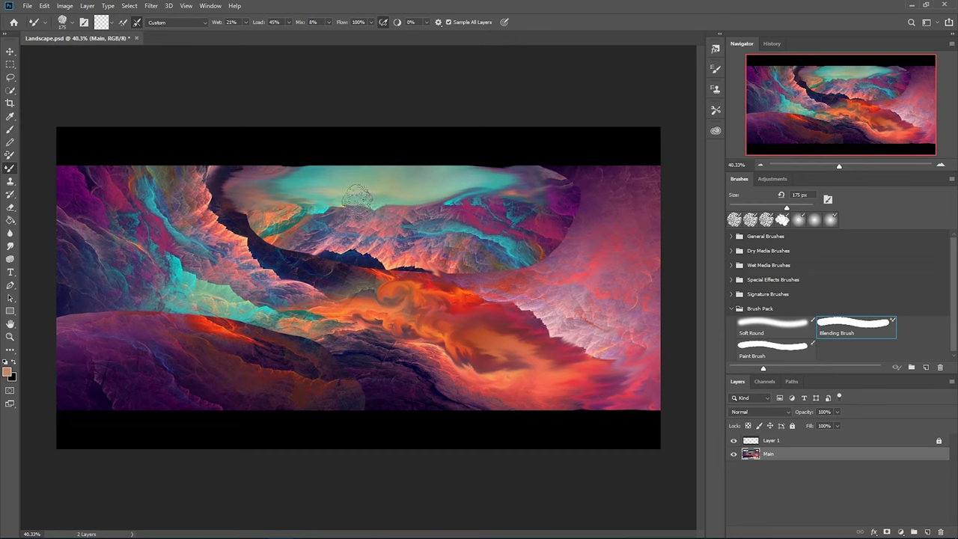
Step: Enlarge the Blending Brush to 250 px and pull the teal sky leftward over the upper end of the dark ridge
key(bracketright)
key(bracketright)
key(bracketright)
key(bracketright)
key(bracketright)
key(bracketleft)
key(bracketleft)
key(bracketleft)
drag(260, 187, 225, 198)
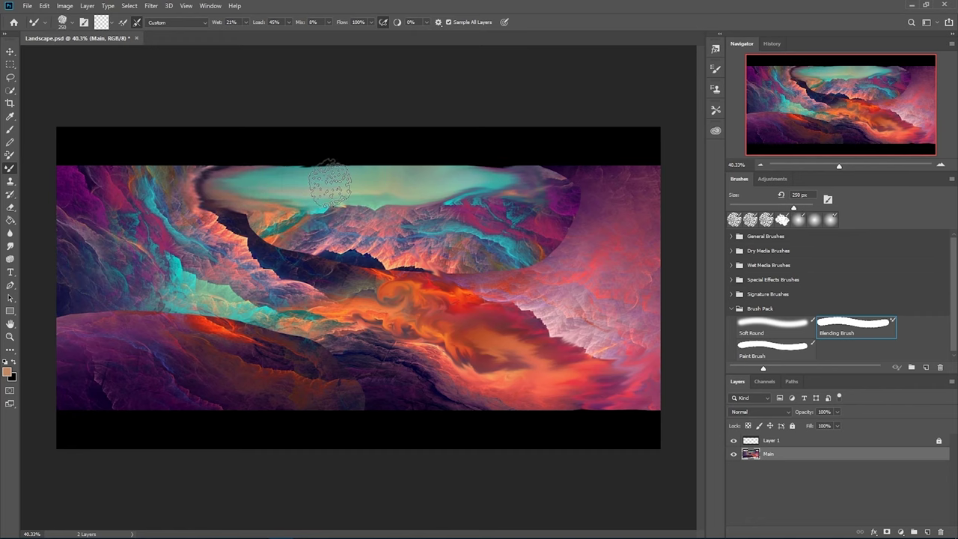
drag(329, 184, 141, 179)
mouse_move(235, 183)
mouse_down()
mouse_move(293, 181)
mouse_move(222, 178)
mouse_move(299, 168)
mouse_up()
Step: Set the Blending Brush to 175 px, extend the teal sky across the oval's upper right, and smooth its left end
key(bracketleft)
key(bracketleft)
key(bracketleft)
key(bracketleft)
key(bracketleft)
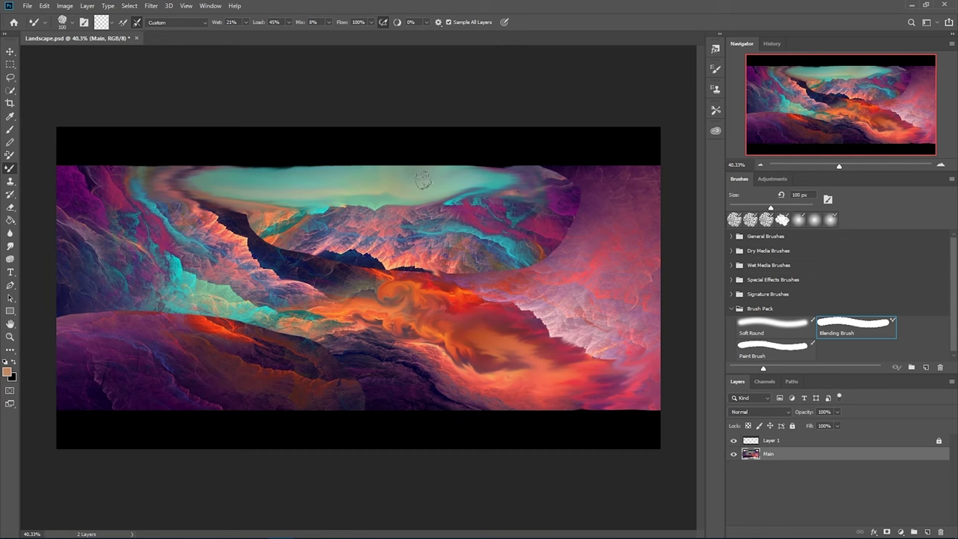
key(bracketright)
key(bracketright)
key(bracketright)
mouse_move(566, 162)
mouse_down()
mouse_move(499, 171)
mouse_move(594, 172)
mouse_move(462, 192)
mouse_move(582, 177)
mouse_move(513, 154)
mouse_move(434, 165)
mouse_move(559, 187)
mouse_up()
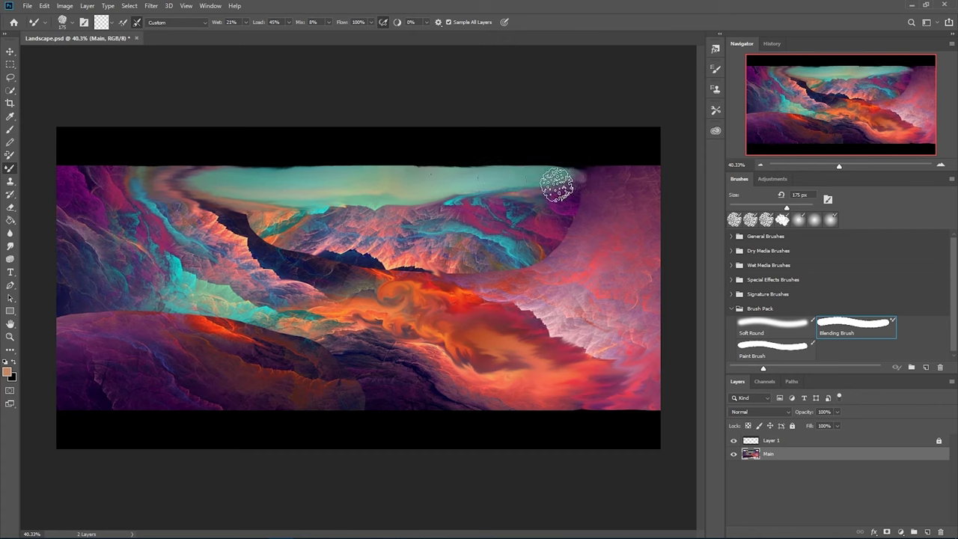
mouse_move(285, 194)
mouse_down()
mouse_move(252, 181)
mouse_move(253, 190)
mouse_move(158, 184)
mouse_move(301, 176)
mouse_move(179, 171)
mouse_move(235, 178)
mouse_move(166, 195)
mouse_move(249, 194)
mouse_move(264, 176)
mouse_move(236, 175)
mouse_up()
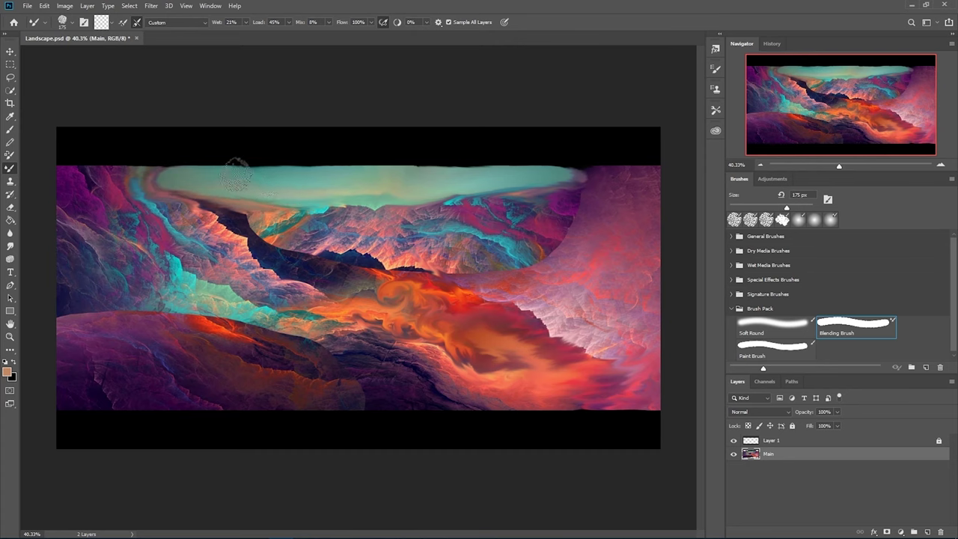
Step: Reduce the Blending Brush to 60 px and smear the pink and teal distant mountains into wispy clouds
key(bracketleft)
key(bracketleft)
key(bracketleft)
key(bracketleft)
key(bracketleft)
key(bracketleft)
key(bracketleft)
key(bracketleft)
mouse_move(431, 218)
mouse_down()
mouse_move(423, 202)
mouse_move(434, 217)
mouse_up()
mouse_move(423, 240)
mouse_down()
mouse_move(404, 208)
mouse_move(366, 182)
mouse_move(394, 196)
mouse_move(411, 216)
mouse_move(399, 222)
mouse_move(344, 199)
mouse_move(378, 219)
mouse_move(387, 212)
mouse_move(382, 199)
mouse_move(434, 250)
mouse_up()
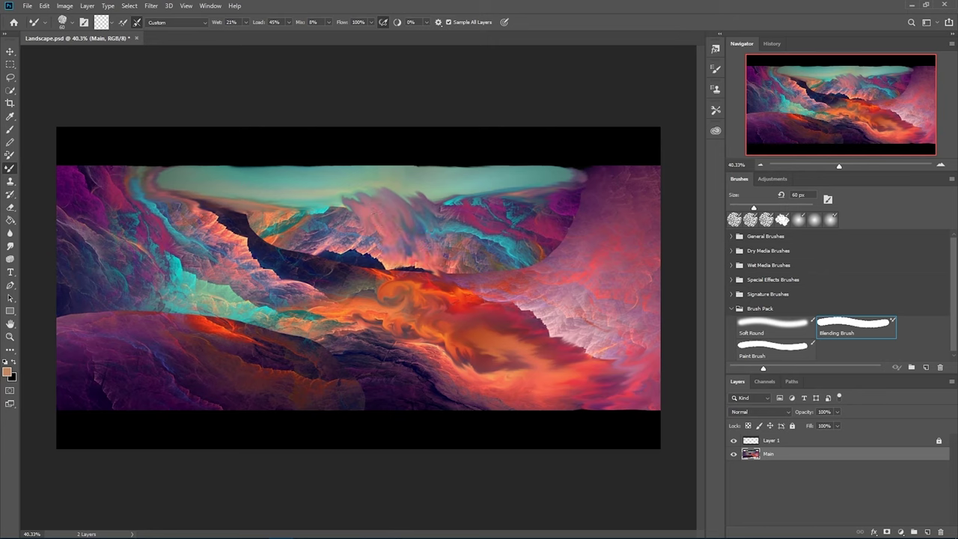
mouse_move(494, 247)
mouse_down()
mouse_move(441, 258)
mouse_move(461, 229)
mouse_up()
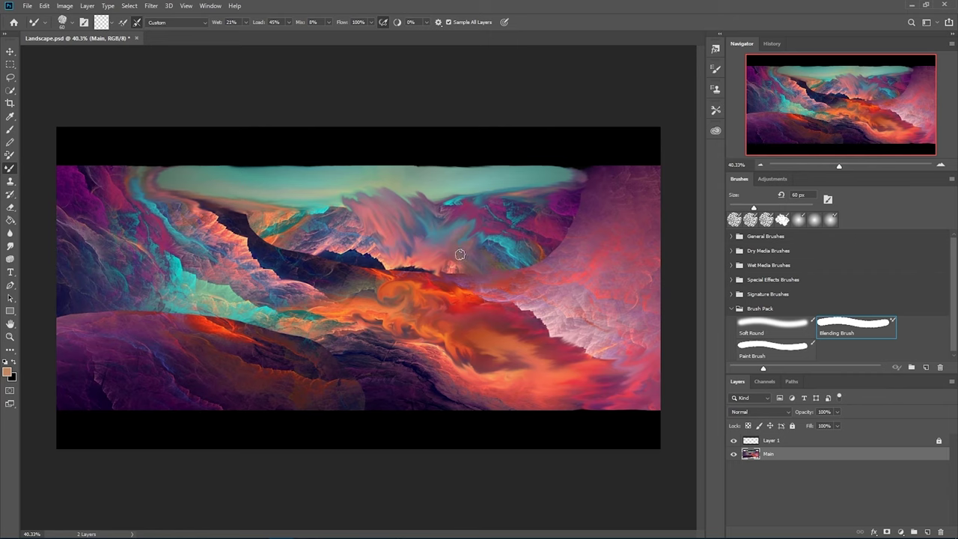
Step: Reduce the Blending Brush to 25 px and break up the oval's lower right edge, blending it into the pink area
key(bracketright)
key(bracketright)
key(bracketright)
key(bracketleft)
key(bracketleft)
key(bracketleft)
key(bracketleft)
key(bracketleft)
mouse_move(467, 265)
mouse_down()
mouse_move(484, 221)
mouse_move(496, 238)
mouse_move(478, 230)
mouse_move(486, 252)
mouse_move(523, 251)
mouse_move(555, 235)
mouse_move(478, 260)
mouse_move(542, 249)
mouse_move(494, 270)
mouse_up()
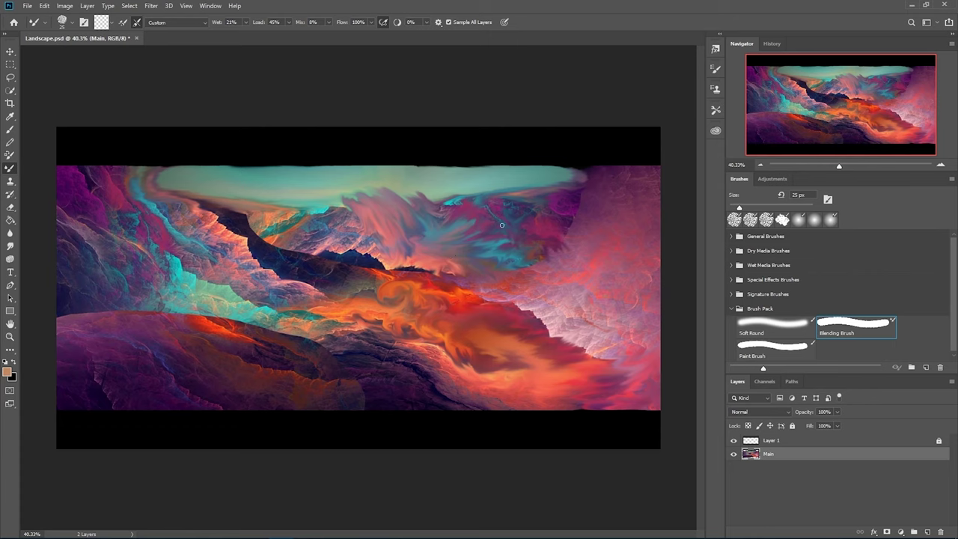
Step: Smear the pink cloud tops into the teal sky and extend the sky to the right edge of the painting
drag(448, 206, 411, 196)
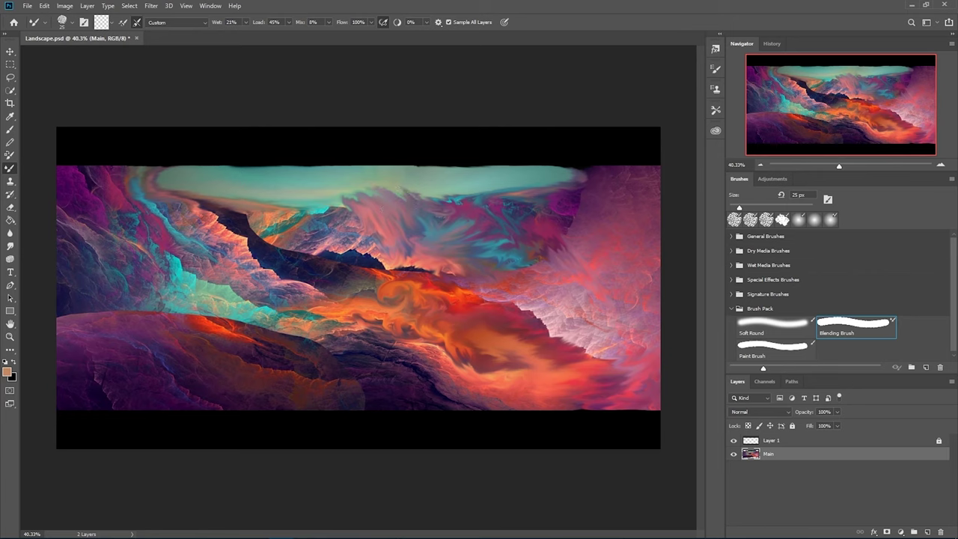
mouse_move(346, 194)
mouse_down()
mouse_move(323, 194)
mouse_move(317, 181)
mouse_move(326, 196)
mouse_move(357, 190)
mouse_up()
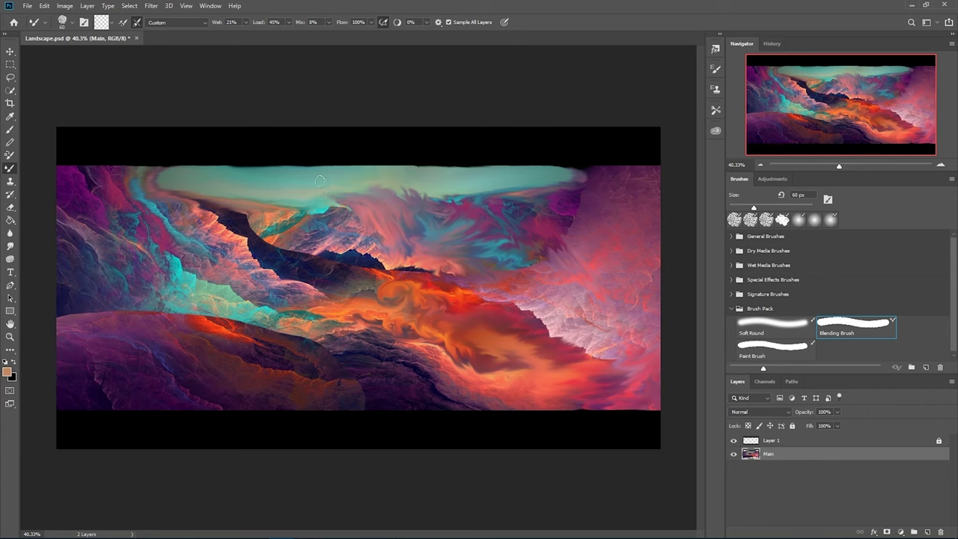
mouse_move(445, 246)
mouse_down()
mouse_move(426, 233)
mouse_move(438, 240)
mouse_move(500, 223)
mouse_move(448, 235)
mouse_move(472, 241)
mouse_move(435, 243)
mouse_up()
drag(452, 202, 500, 173)
mouse_move(607, 171)
mouse_down()
mouse_move(576, 170)
mouse_move(625, 164)
mouse_move(585, 177)
mouse_move(526, 173)
mouse_move(661, 171)
mouse_move(673, 169)
mouse_move(572, 170)
mouse_move(712, 155)
mouse_move(604, 179)
mouse_move(466, 169)
mouse_move(478, 169)
mouse_move(374, 186)
mouse_move(415, 177)
mouse_move(268, 164)
mouse_move(394, 177)
mouse_move(296, 159)
mouse_up()
Step: Enlarge the Blending Brush to 150 px and smear the lower black bar up into the base of the purple-brown hill
key(bracketright)
key(bracketright)
key(bracketright)
key(bracketright)
key(bracketright)
key(bracketright)
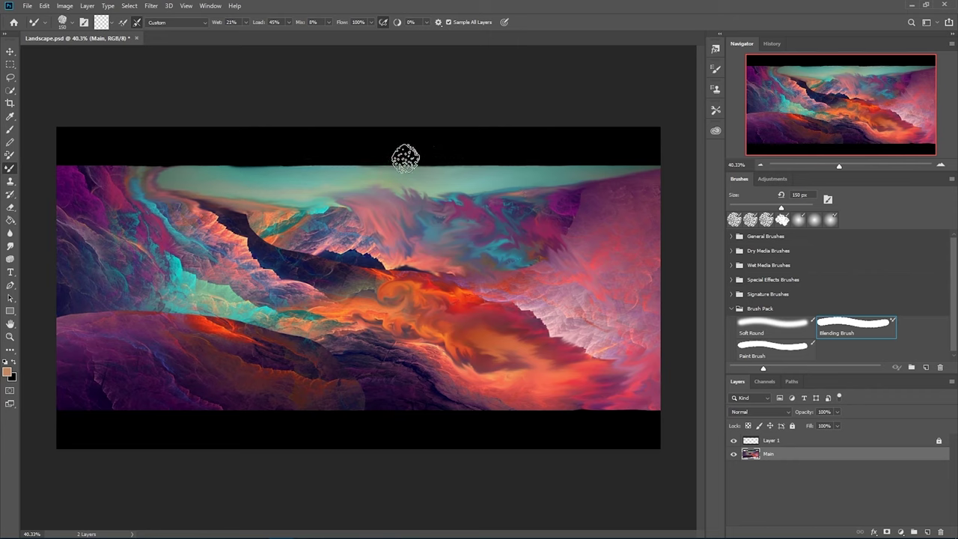
drag(438, 153, 450, 168)
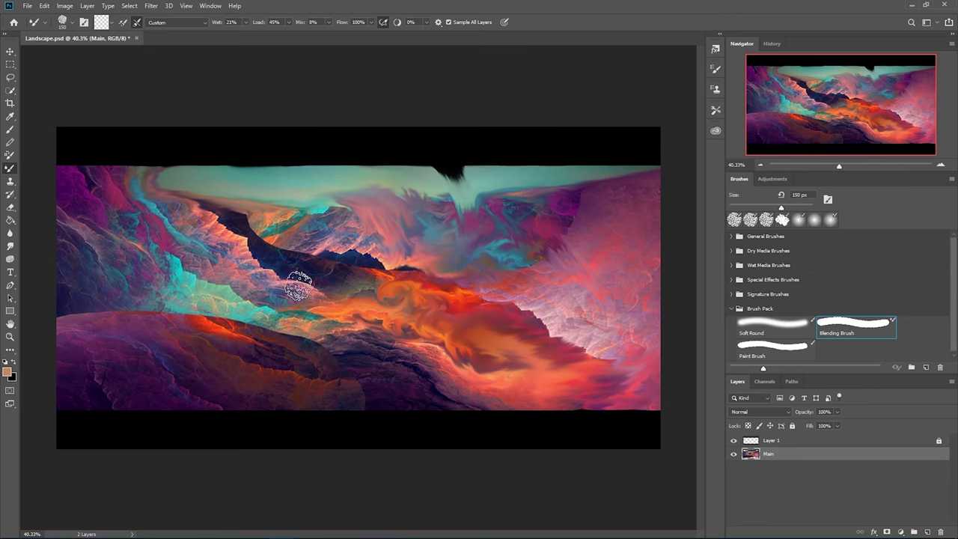
key(ctrl+z)
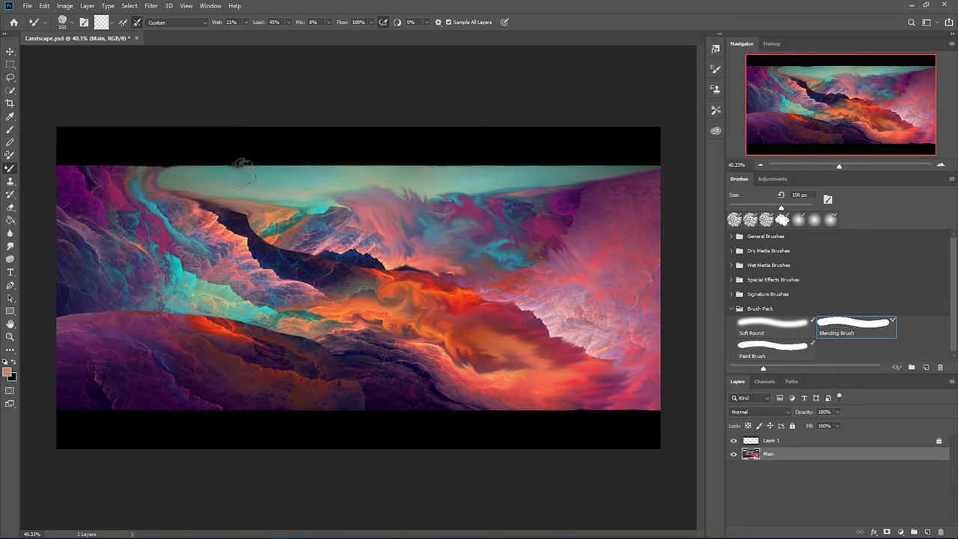
mouse_move(376, 419)
mouse_down()
mouse_move(352, 413)
mouse_move(262, 395)
mouse_move(191, 409)
mouse_move(214, 408)
mouse_move(208, 393)
mouse_move(235, 383)
mouse_move(311, 383)
mouse_move(373, 398)
mouse_move(330, 390)
mouse_up()
Step: Reduce the Blending Brush to 25 px and smear the foreground hill's orange patch and crest into soft wisps
key(bracketleft)
key(bracketleft)
key(bracketleft)
key(bracketleft)
key(bracketleft)
key(bracketleft)
key(bracketleft)
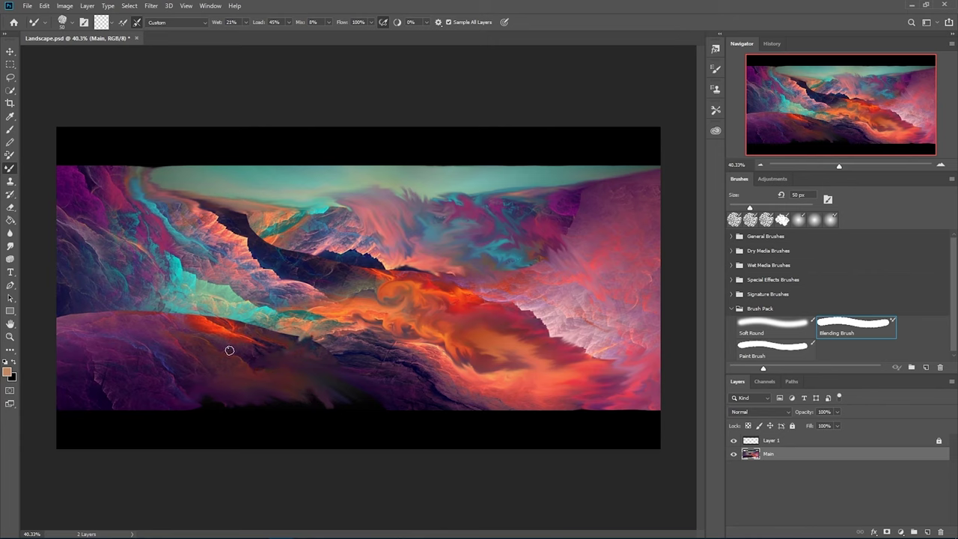
mouse_move(262, 337)
mouse_down()
mouse_move(203, 357)
mouse_move(203, 370)
mouse_up()
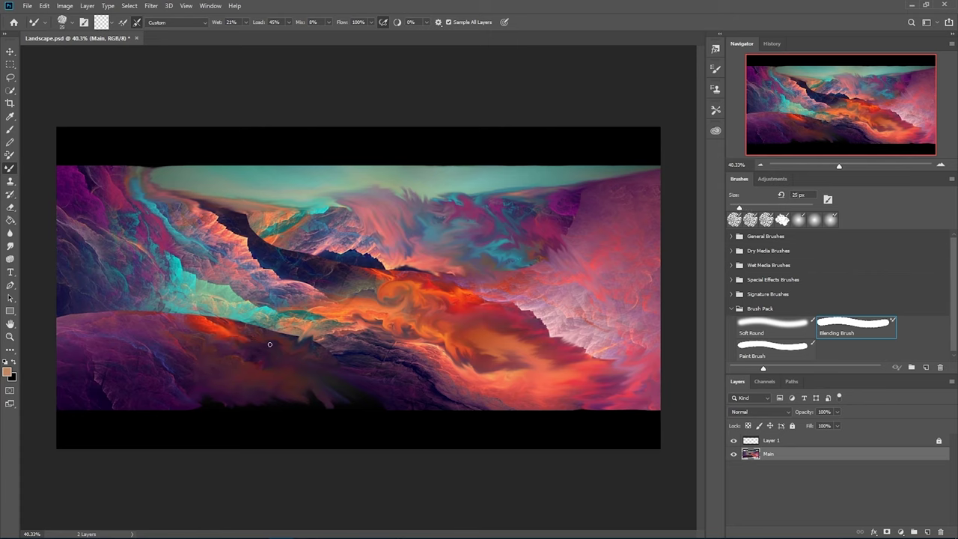
drag(225, 312, 228, 342)
drag(235, 323, 233, 330)
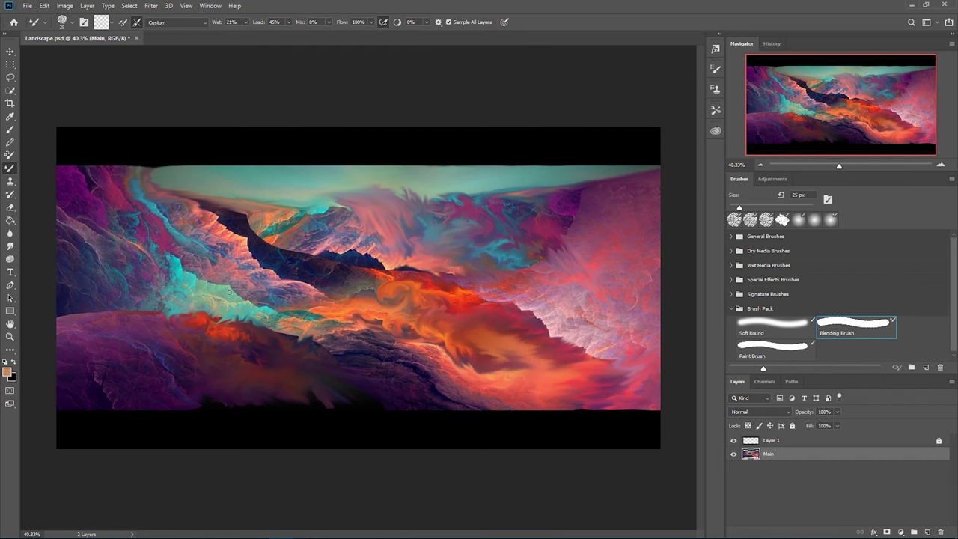
Step: Enlarge the Blending Brush to 80 px and extend the teal sky to the left edge of the painting
scroll(204, 391, up, 3)
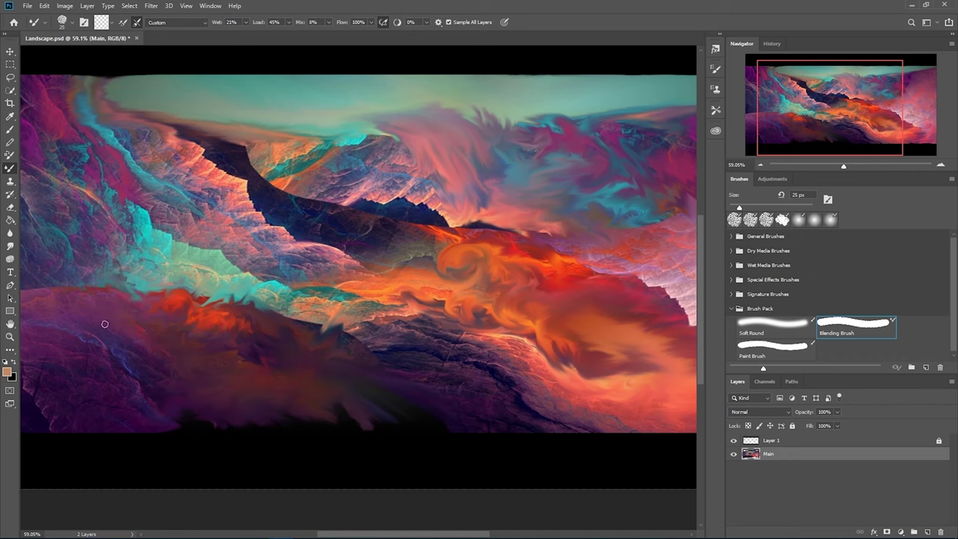
scroll(208, 350, down, 2)
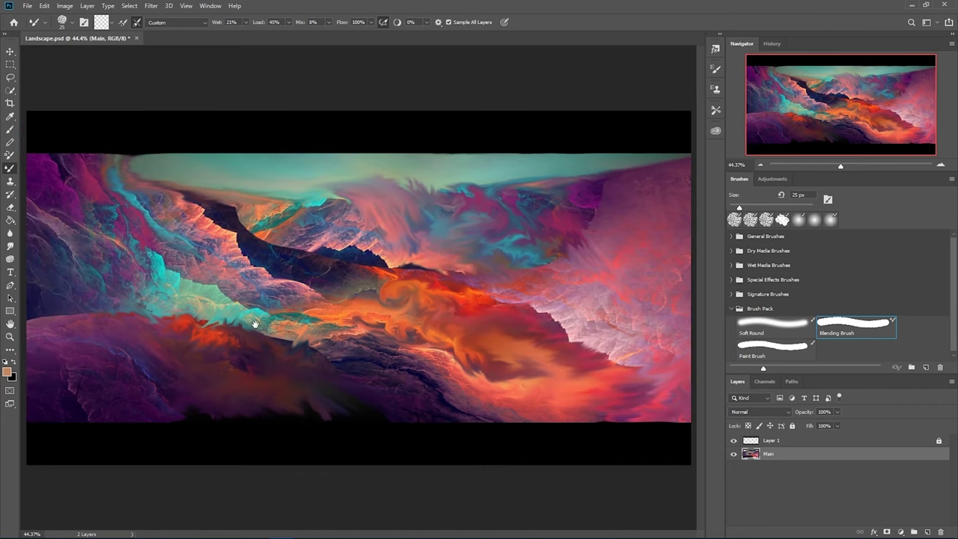
scroll(282, 322, down, 1)
key(bracketright)
key(bracketright)
key(bracketright)
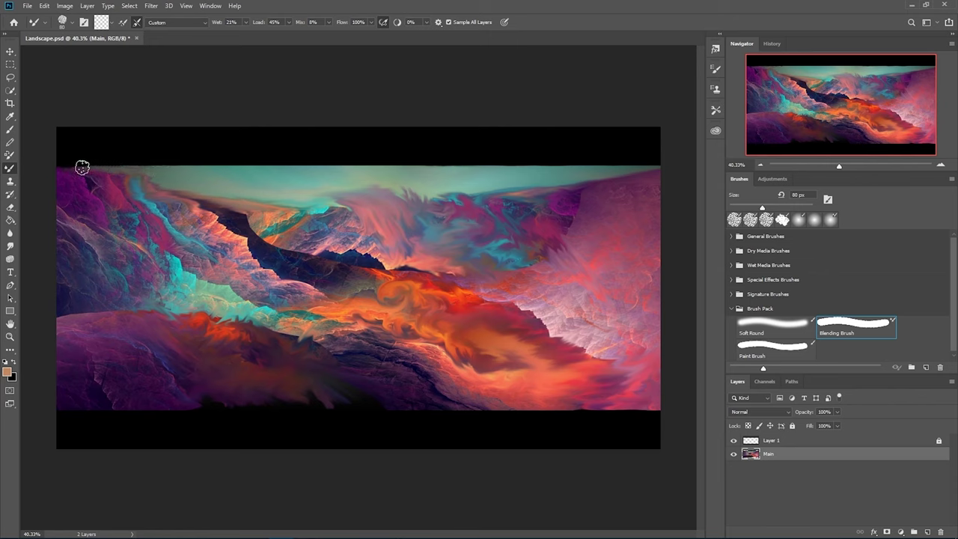
Step: Enlarge the Blending Brush further and swirl the lower part of the orange slope with a broad curved stroke
key(bracketright)
key(bracketright)
key(bracketright)
key(bracketright)
key(bracketright)
key(bracketright)
mouse_move(479, 356)
mouse_down()
mouse_move(528, 403)
mouse_move(513, 387)
mouse_move(502, 398)
mouse_move(487, 387)
mouse_move(498, 362)
mouse_move(547, 361)
mouse_up()
Step: Reduce the Blending Brush and sweep the pale pink cliff edge into the upper side of the orange slope
key(bracketleft)
key(bracketleft)
key(bracketleft)
key(bracketleft)
key(bracketleft)
key(bracketleft)
mouse_move(519, 308)
mouse_down()
mouse_move(549, 337)
mouse_move(526, 336)
mouse_move(494, 308)
mouse_move(498, 299)
mouse_move(552, 333)
mouse_move(566, 329)
mouse_move(560, 310)
mouse_move(564, 340)
mouse_up()
Step: Reduce the Blending Brush to 45 px and smear the thin dark-red ridge above the central orange swirls
key(bracketleft)
key(bracketleft)
key(bracketleft)
key(bracketleft)
drag(430, 270, 389, 271)
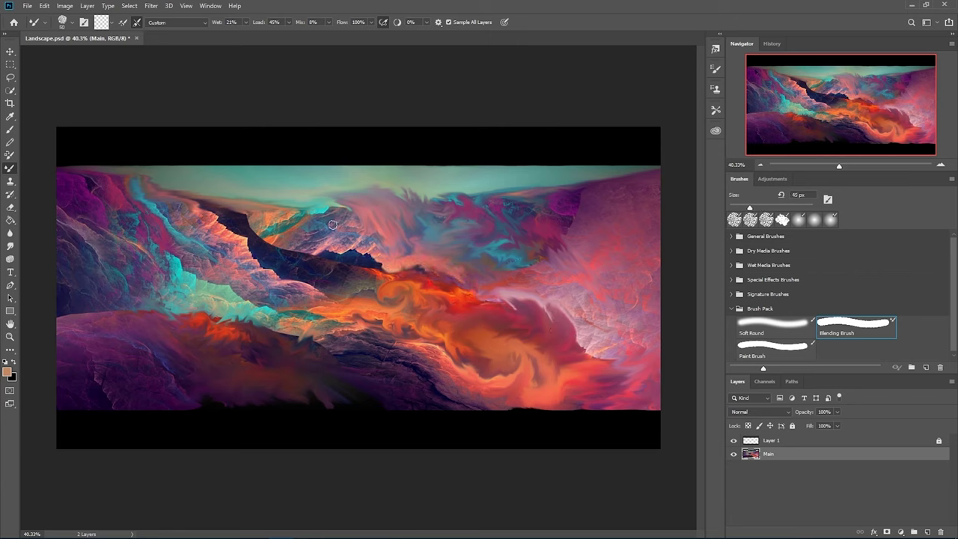
Step: Enlarge the Blending Brush to 100 px, smear the remaining distant mountain into wisps, and blend the orange edge over the dark rocks
key(bracketright)
key(bracketright)
key(bracketright)
key(bracketright)
key(bracketright)
key(bracketright)
mouse_move(332, 224)
mouse_down()
mouse_move(374, 236)
mouse_move(326, 246)
mouse_move(377, 255)
mouse_move(360, 265)
mouse_move(353, 230)
mouse_move(347, 239)
mouse_move(362, 251)
mouse_move(338, 235)
mouse_move(293, 224)
mouse_move(283, 231)
mouse_move(300, 200)
mouse_move(312, 225)
mouse_up()
mouse_move(444, 369)
mouse_down()
mouse_move(383, 329)
mouse_move(372, 318)
mouse_move(387, 315)
mouse_move(369, 306)
mouse_move(328, 306)
mouse_move(353, 296)
mouse_move(321, 293)
mouse_up()
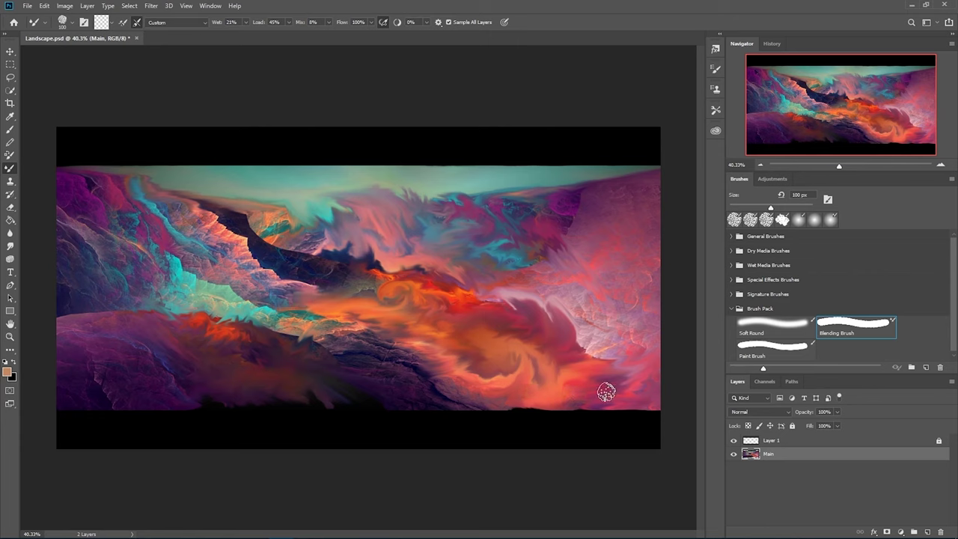
Step: Enlarge the Blending Brush further and smooth the orange slope along the painting's lower right edge
key(bracketright)
key(bracketright)
key(bracketright)
key(bracketright)
key(bracketright)
mouse_move(572, 391)
mouse_down()
mouse_move(677, 400)
mouse_move(521, 401)
mouse_move(441, 372)
mouse_move(518, 386)
mouse_move(489, 380)
mouse_move(456, 403)
mouse_move(525, 397)
mouse_move(457, 412)
mouse_move(468, 417)
mouse_move(537, 421)
mouse_up()
Step: Reduce the Blending Brush to 80 px and soften the central orange swirls and the pink-teal clouds above them
key(bracketleft)
key(bracketleft)
key(bracketleft)
key(bracketleft)
key(bracketleft)
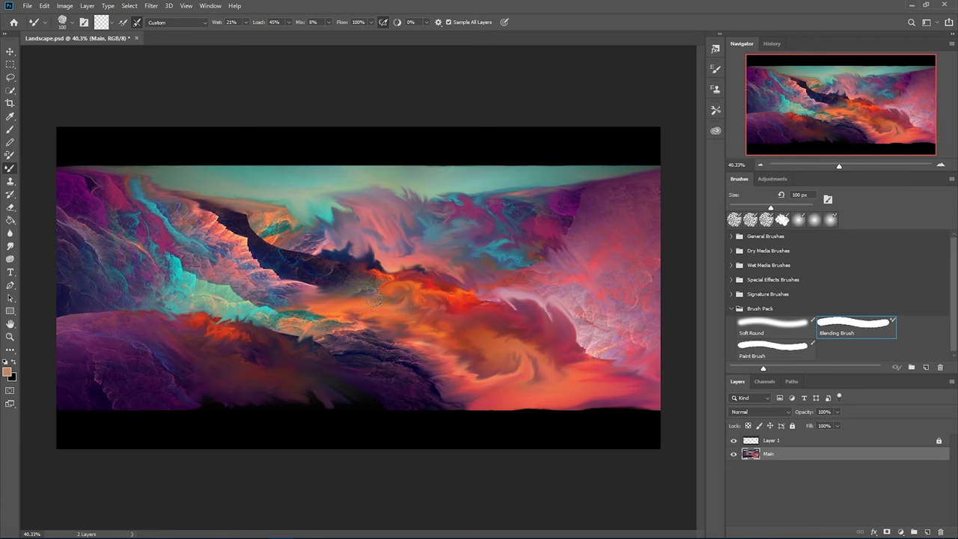
key(bracketleft)
key(bracketleft)
key(bracketleft)
key(bracketleft)
key(bracketleft)
key(bracketright)
key(bracketright)
key(bracketright)
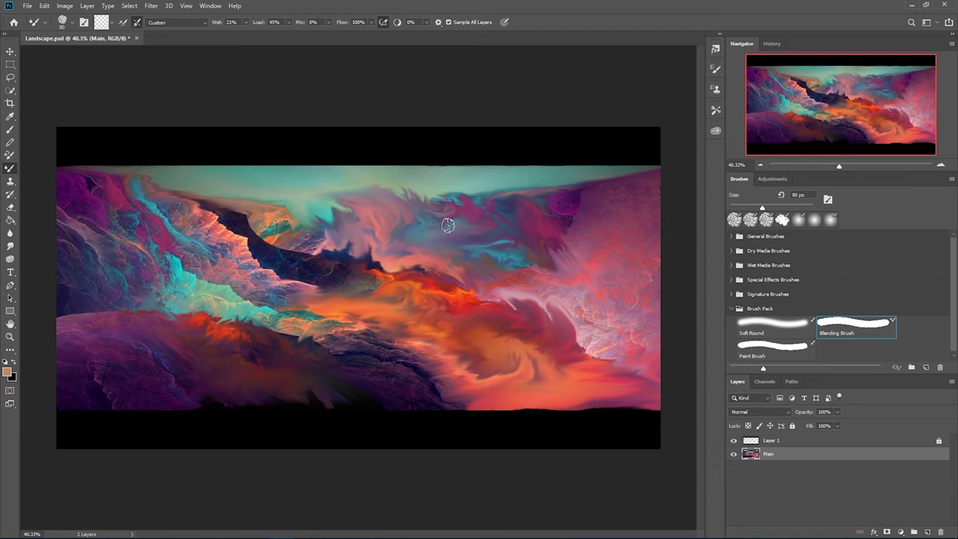
Step: Pull the purple cloud tones across into the upper right pink area and reduce the Blending Brush to 40 px
drag(490, 192, 561, 189)
key(bracketleft)
key(bracketleft)
key(bracketleft)
key(bracketleft)
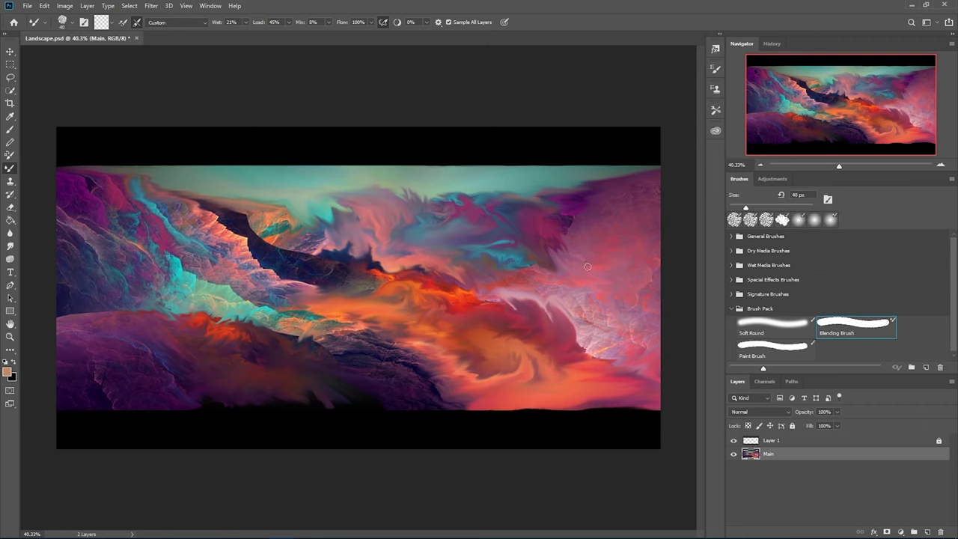
Step: Enlarge the Blending Brush to 80 px and blend the purple clouds with the pink haze beside and below them
key(bracketright)
key(bracketright)
key(bracketright)
mouse_move(591, 251)
mouse_down()
mouse_move(612, 276)
mouse_move(614, 255)
mouse_move(587, 210)
mouse_up()
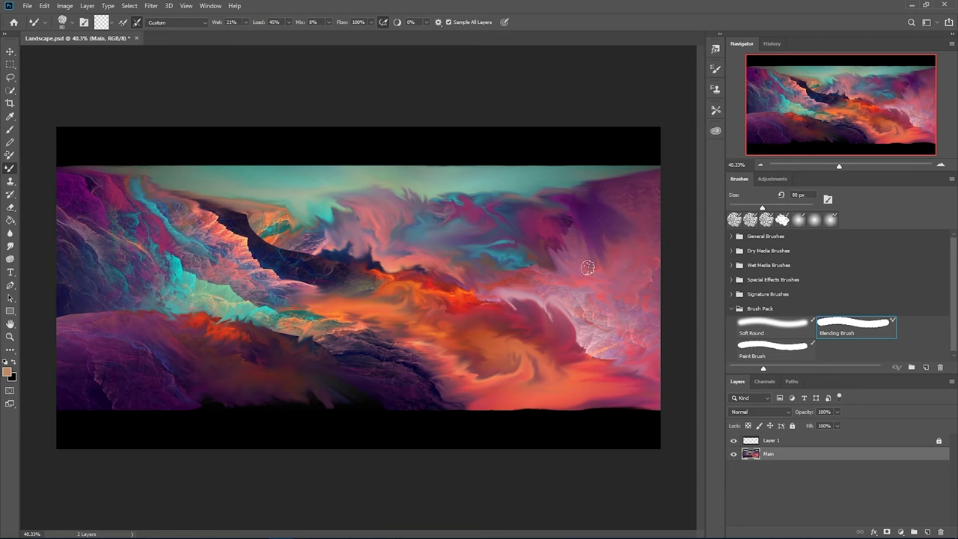
mouse_move(579, 211)
mouse_down()
mouse_move(528, 263)
mouse_move(563, 250)
mouse_move(570, 226)
mouse_move(552, 244)
mouse_up()
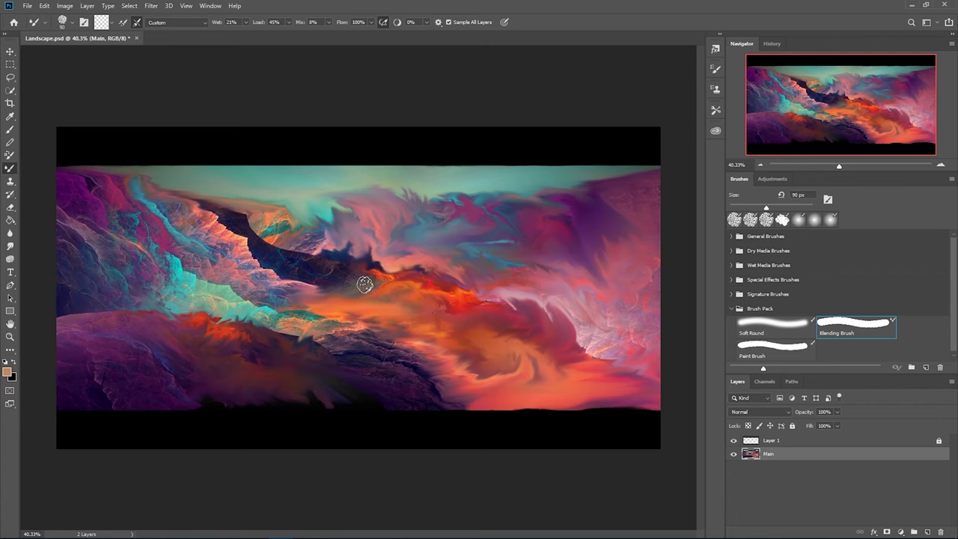
Step: Blend the foot of the dark ridge into the orange clouds, and enlarge the Blending Brush to 200 px
mouse_move(350, 279)
mouse_down()
mouse_move(324, 274)
mouse_move(316, 283)
mouse_move(325, 285)
mouse_up()
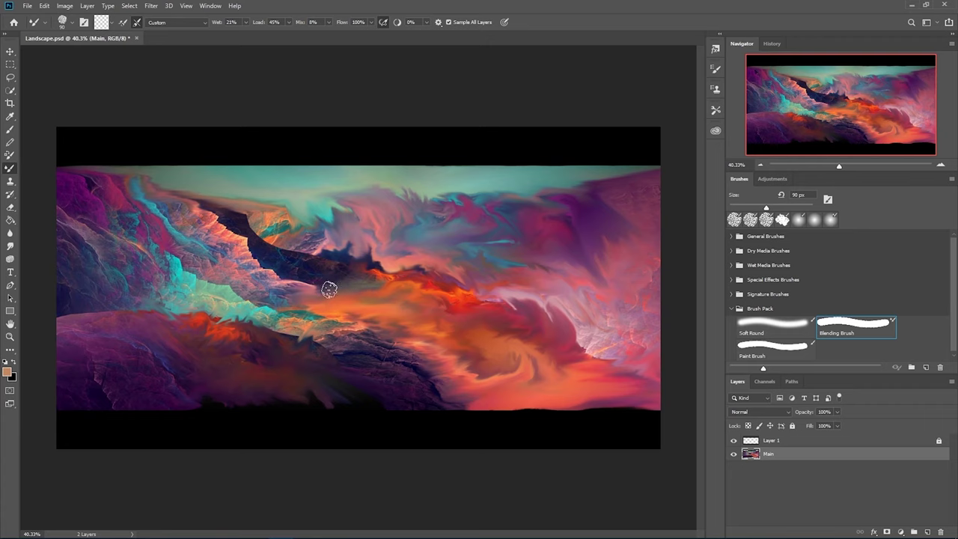
key(bracketright)
key(bracketright)
key(bracketright)
key(bracketright)
key(bracketright)
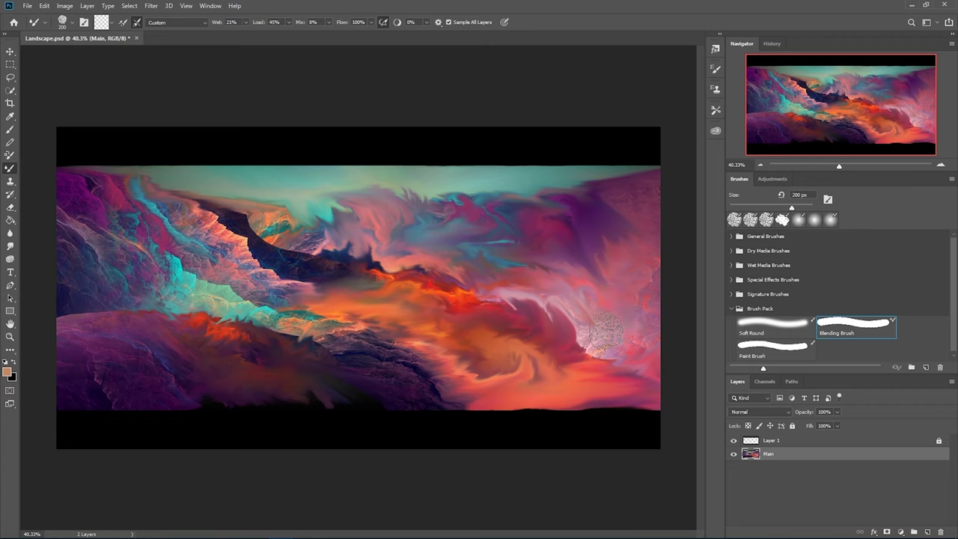
Step: Smooth the pale pink haze at the right edge of the image and reduce the Blending Brush to 90 px
key(bracketleft)
key(bracketleft)
key(bracketleft)
key(bracketleft)
key(bracketleft)
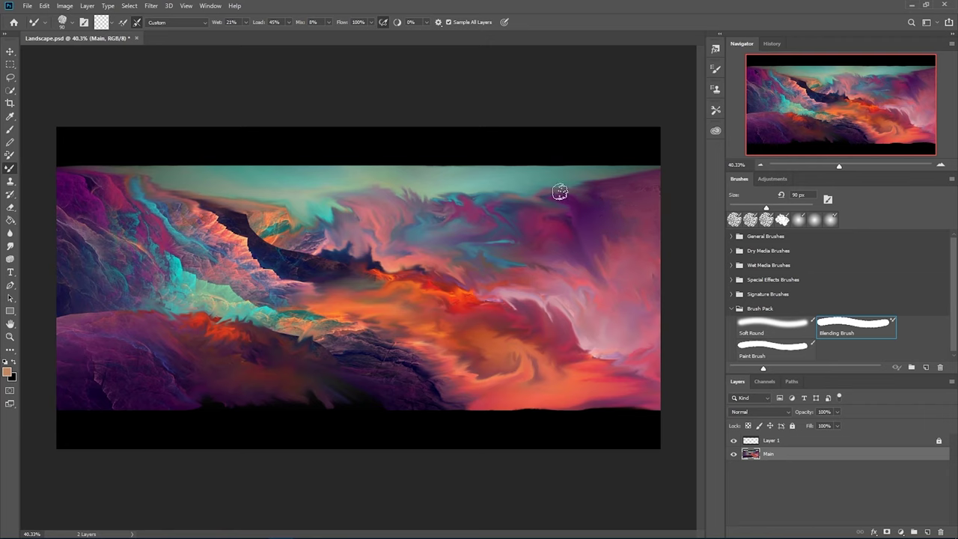
Step: Reduce the Blending Brush to 35 px and pull wispy spikes from the dark ridge and the orange cloud crest beside it
key(bracketleft)
key(bracketleft)
key(bracketleft)
mouse_move(266, 246)
mouse_down()
mouse_move(290, 230)
mouse_move(308, 240)
mouse_move(309, 255)
mouse_move(296, 270)
mouse_move(273, 260)
mouse_move(266, 252)
mouse_move(345, 275)
mouse_up()
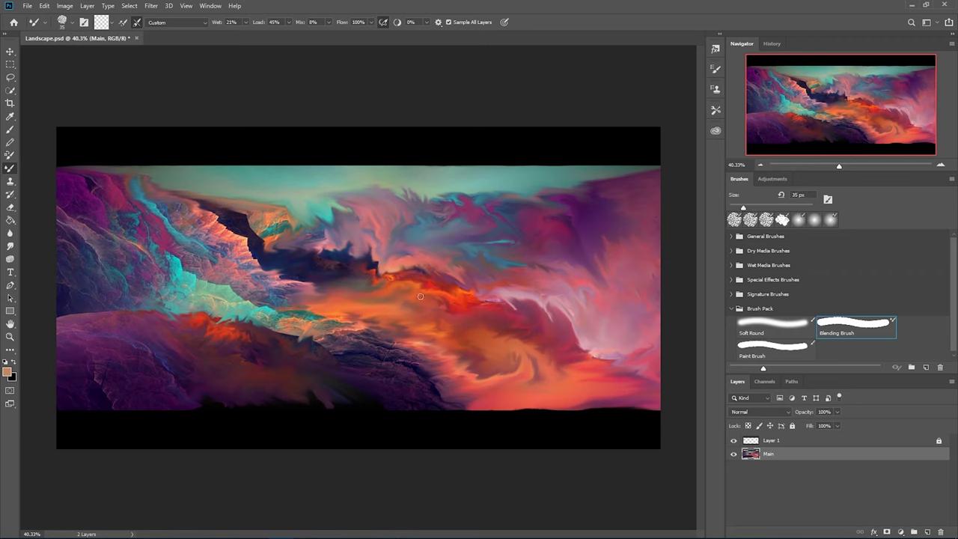
mouse_move(435, 288)
mouse_down()
mouse_move(418, 263)
mouse_move(430, 293)
mouse_move(411, 286)
mouse_move(406, 256)
mouse_up()
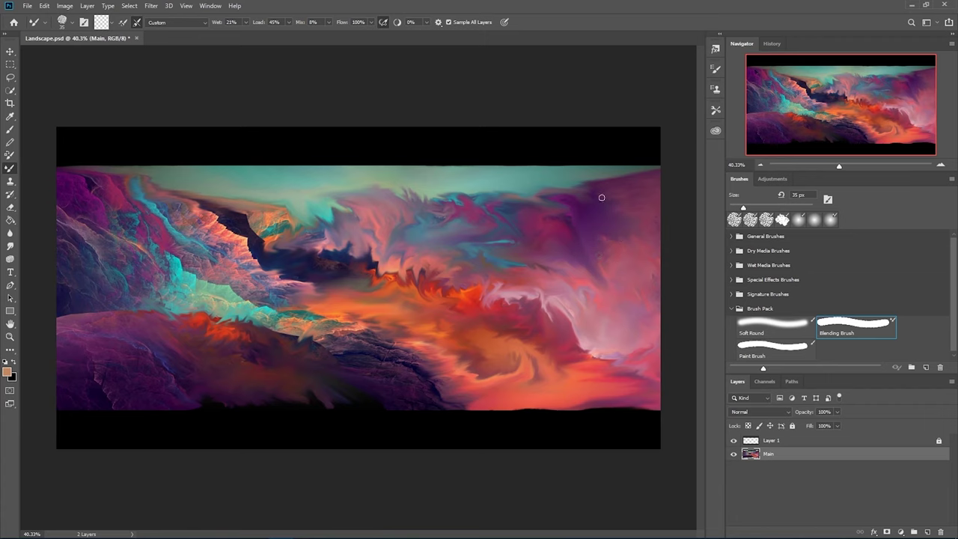
Step: Enlarge the Blending Brush to 90 px and soften the edge between the upper right purple clouds and the teal sky
key(bracketright)
key(bracketright)
key(bracketright)
key(bracketright)
key(bracketright)
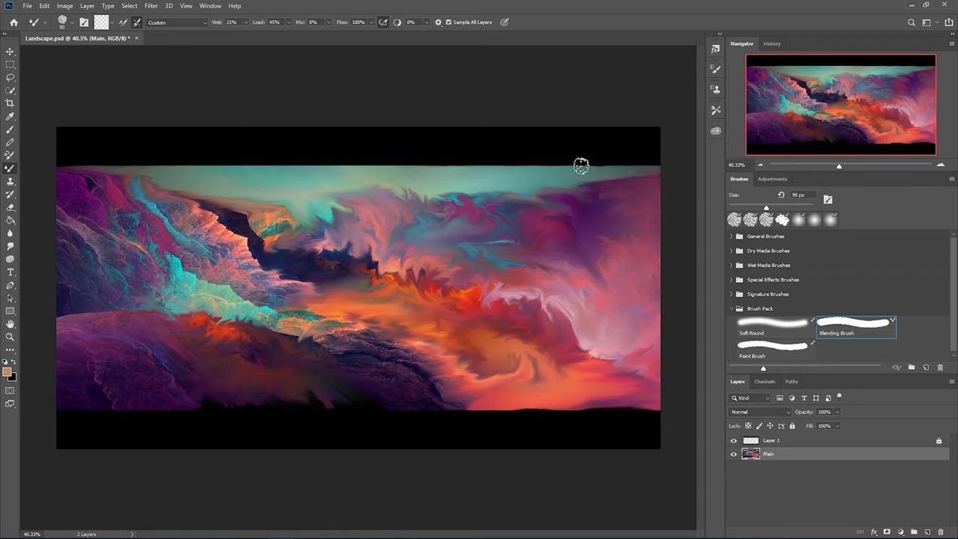
Step: Smooth the rocky texture of the dark purple slope below the orange clouds with the Blending Brush at 70 px
key(bracketleft)
key(bracketleft)
key(bracketleft)
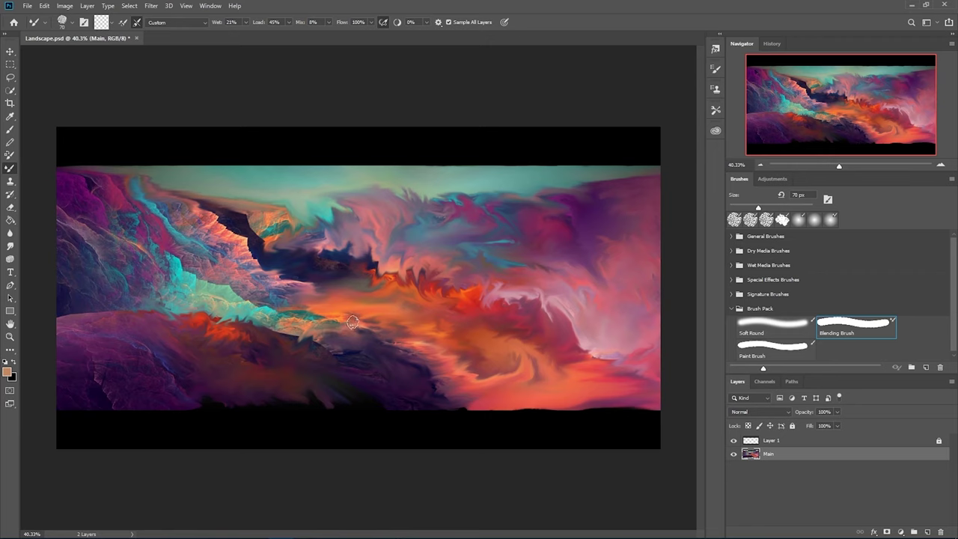
Step: Blend the rocky pink and teal slope and break the dark ridge above it into soft, separate cloud shapes
mouse_move(362, 335)
mouse_down()
mouse_move(251, 271)
mouse_move(247, 258)
mouse_move(259, 256)
mouse_move(211, 217)
mouse_move(261, 229)
mouse_move(281, 221)
mouse_move(254, 217)
mouse_move(239, 238)
mouse_up()
key(bracketleft)
key(bracketleft)
key(bracketleft)
key(bracketleft)
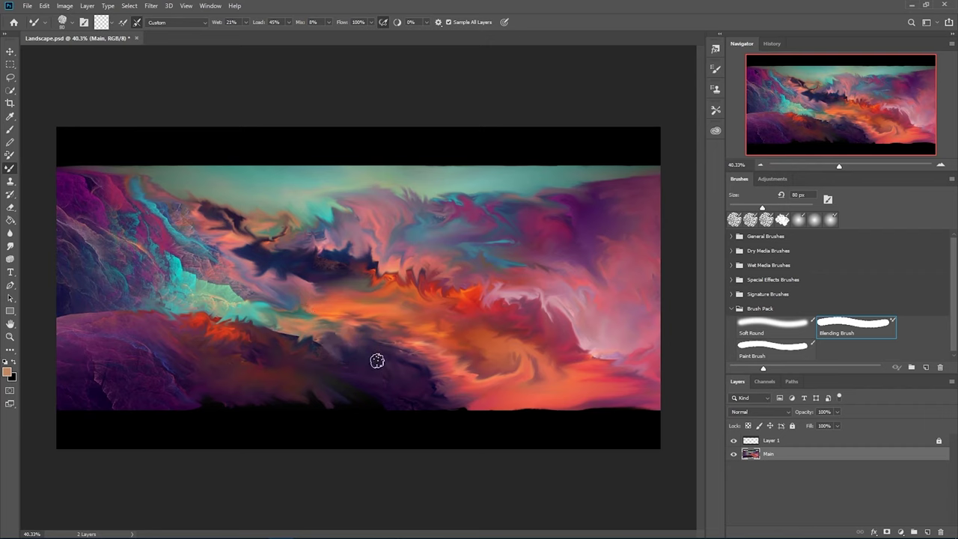
Step: Reduce the Blending Brush to 60 px and pull the dark purple slope's right edge out into the orange clouds
key(bracketleft)
key(bracketleft)
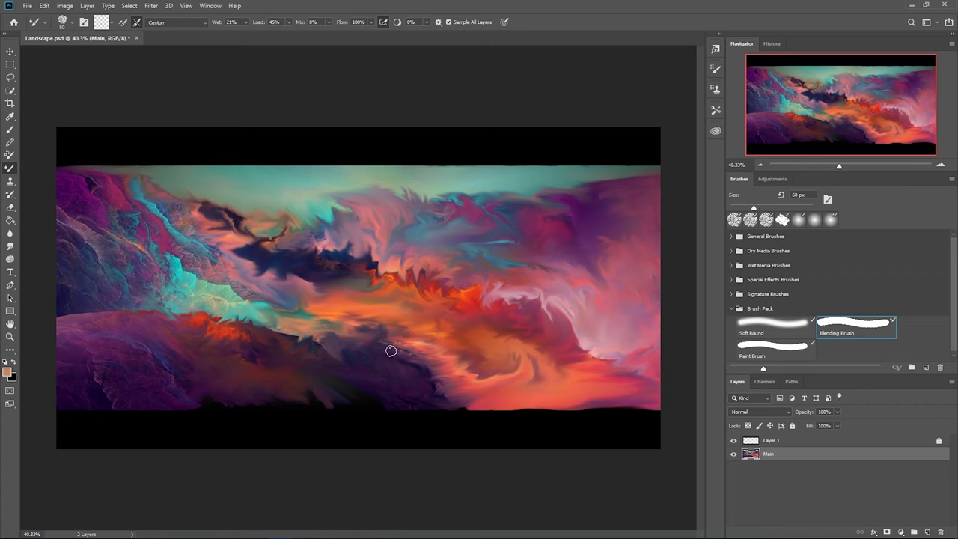
mouse_move(426, 353)
mouse_down()
mouse_move(474, 401)
mouse_move(436, 386)
mouse_move(456, 404)
mouse_move(449, 384)
mouse_move(470, 399)
mouse_move(443, 372)
mouse_move(466, 399)
mouse_up()
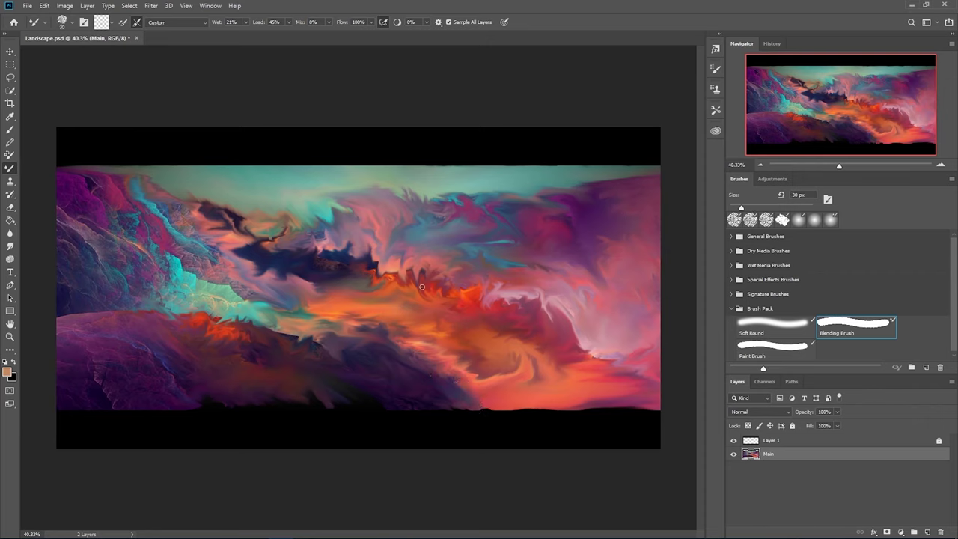
Step: Enlarge the Blending Brush to 60 px and sweep the central orange clouds upward into curling plumes
key(bracketright)
key(bracketright)
mouse_move(437, 295)
mouse_down()
mouse_move(408, 264)
mouse_move(433, 276)
mouse_move(444, 298)
mouse_move(440, 274)
mouse_up()
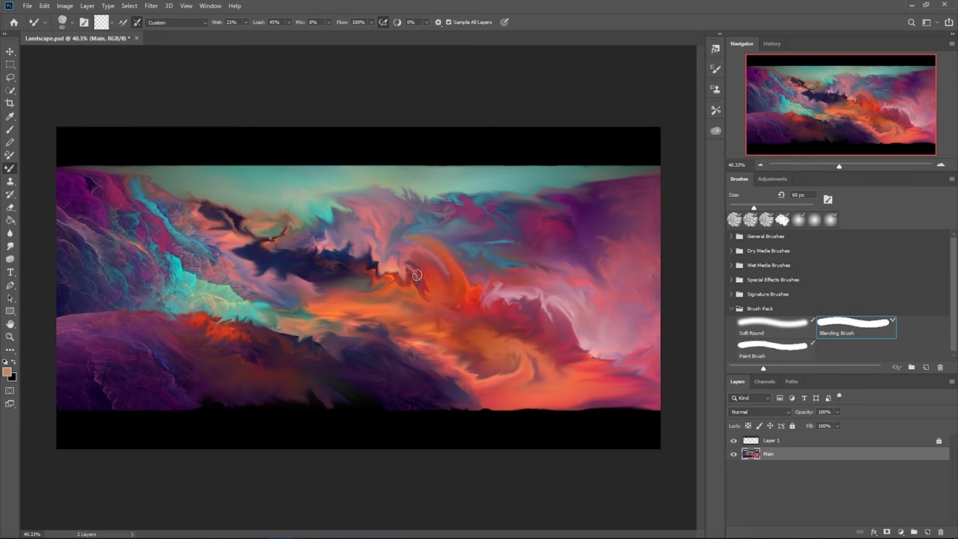
mouse_move(405, 265)
mouse_down()
mouse_move(398, 276)
mouse_move(392, 258)
mouse_move(376, 263)
mouse_move(377, 285)
mouse_up()
drag(482, 314, 471, 274)
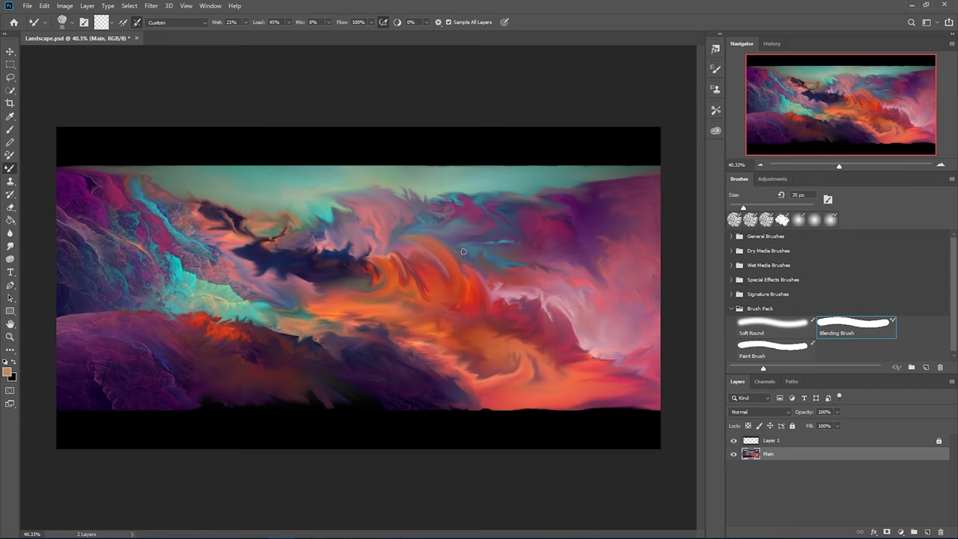
Step: Enlarge the Blending Brush to 80 px and smooth the textured pink and teal slope left of the dark clouds
key(bracketright)
key(bracketright)
drag(237, 282, 199, 277)
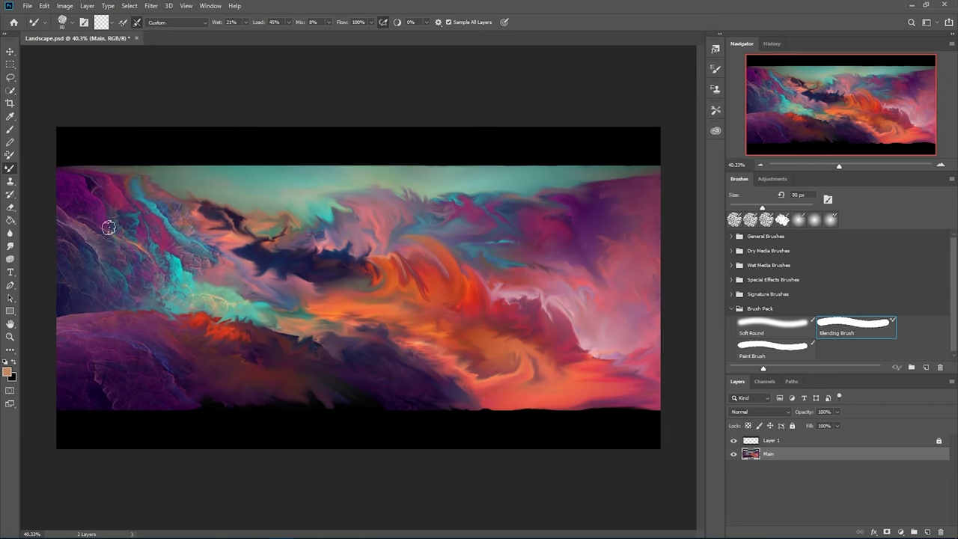
Step: Blend the teal and magenta streaks on the upper left slope and enlarge the Blending Brush to 100 px
key(bracketleft)
key(bracketleft)
key(bracketleft)
key(bracketright)
key(bracketright)
key(bracketright)
key(bracketright)
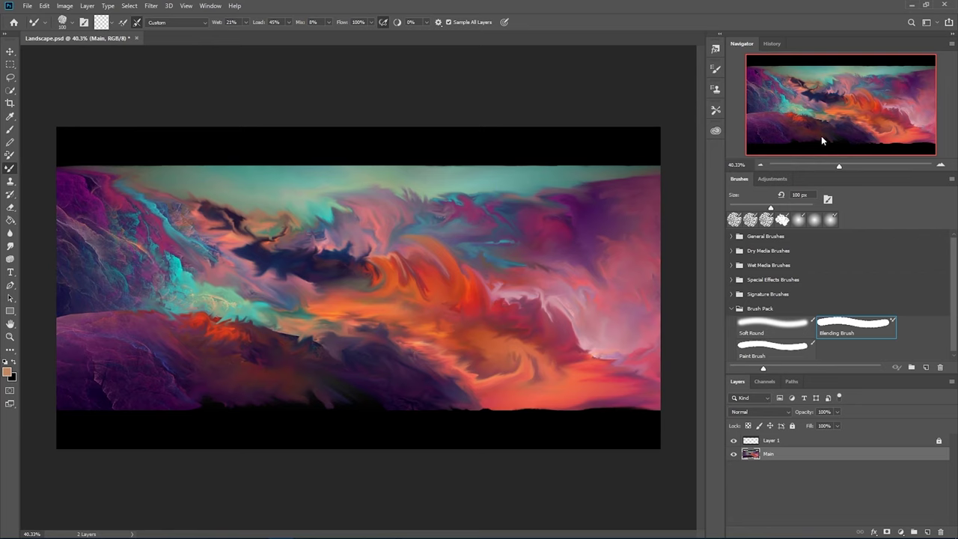
Step: Reduce the Blending Brush to 45 px and pull the red hilltop up into the teal patch, softening the teal streak above
scroll(547, 220, down, 5)
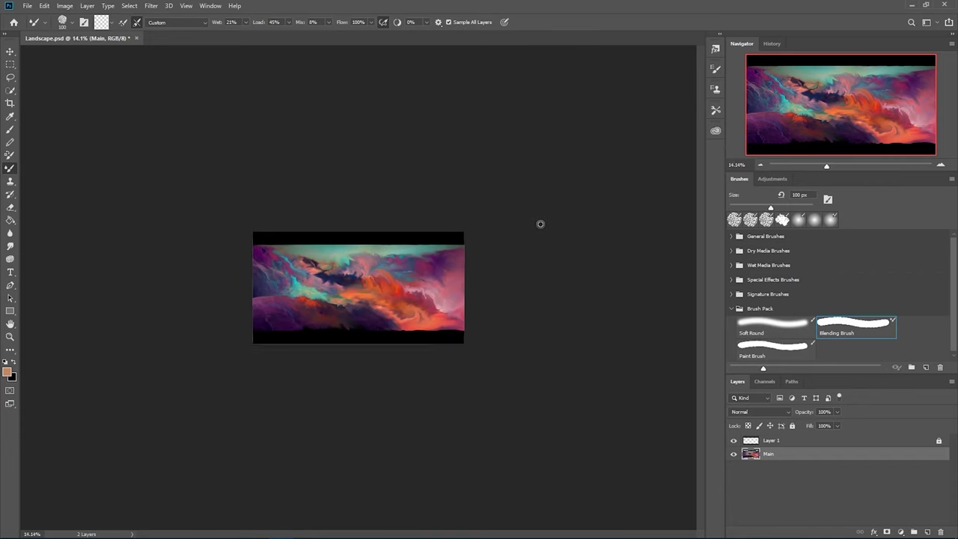
scroll(538, 226, down, 1)
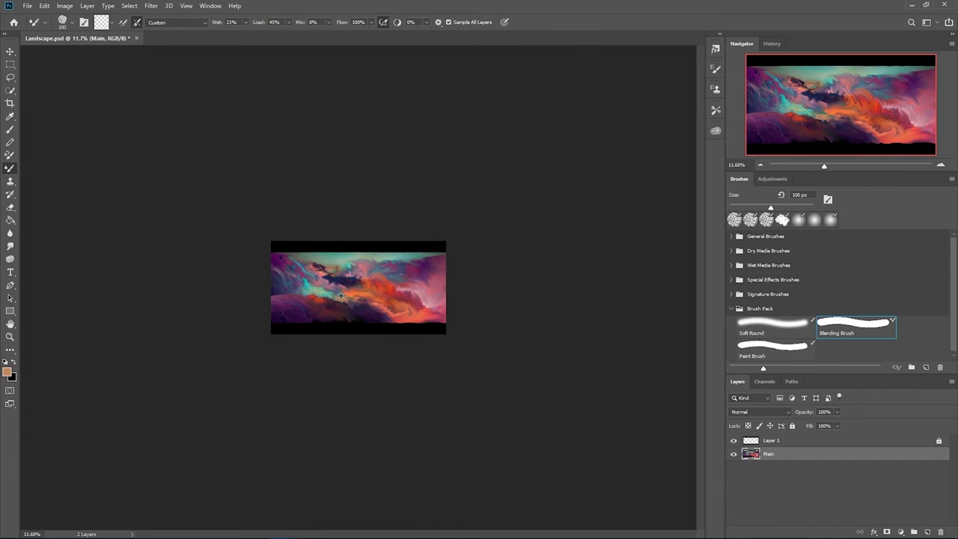
scroll(348, 315, up, 6)
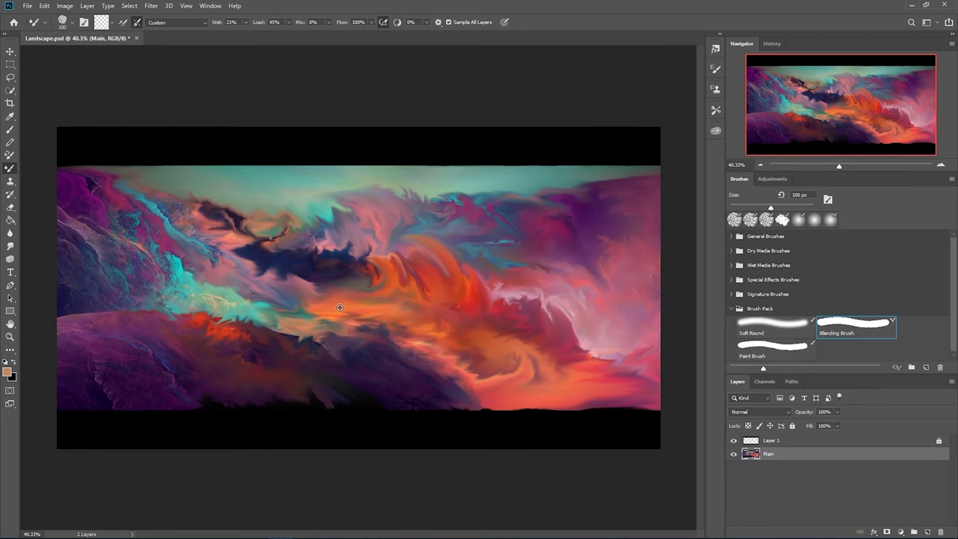
key(bracketleft)
key(bracketleft)
key(bracketleft)
key(bracketleft)
key(bracketleft)
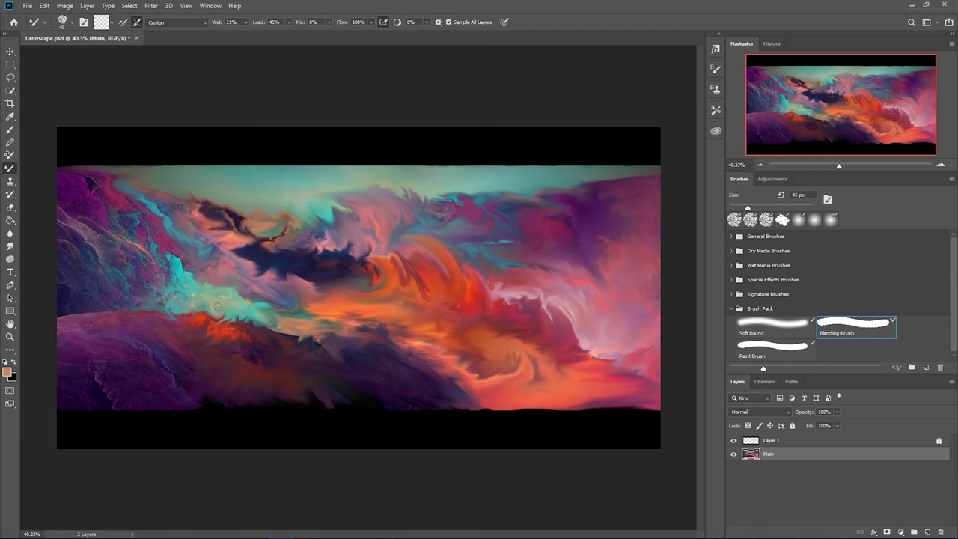
drag(214, 332, 214, 291)
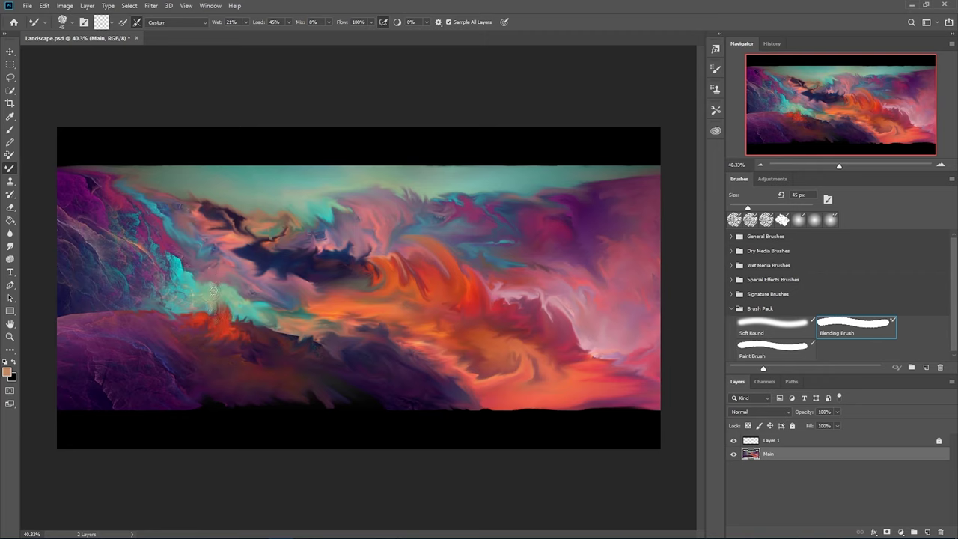
drag(166, 253, 181, 265)
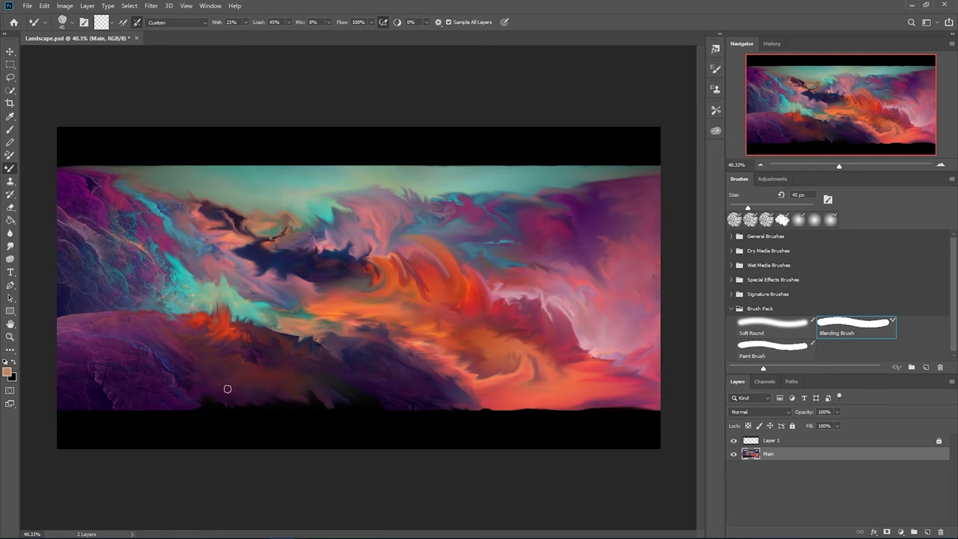
Step: Enlarge the Blending Brush to 100 px and soften the dark foot of the lower left hill
key(bracketright)
key(bracketright)
key(bracketright)
key(bracketright)
key(bracketright)
key(bracketright)
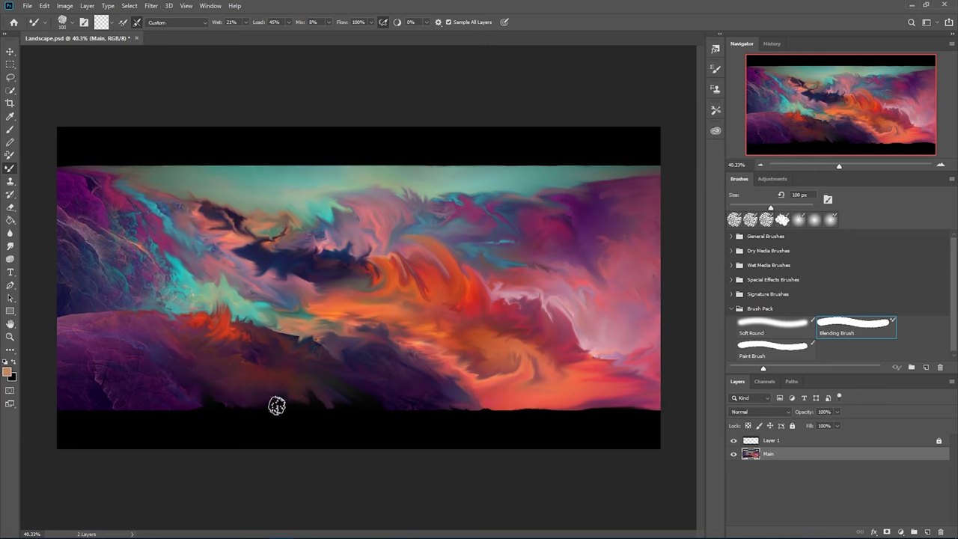
Step: Smooth the rocky texture of the lower left purple hill into its dark base, using the Blending Brush at 70 to 90 px
key(bracketleft)
key(bracketleft)
key(bracketleft)
key(bracketleft)
key(bracketleft)
key(bracketleft)
key(bracketleft)
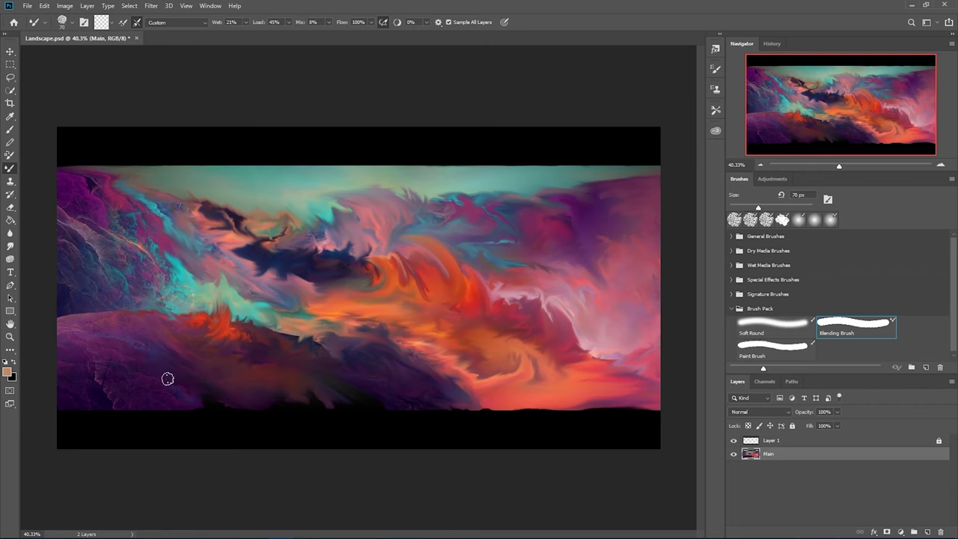
key(bracketright)
key(bracketright)
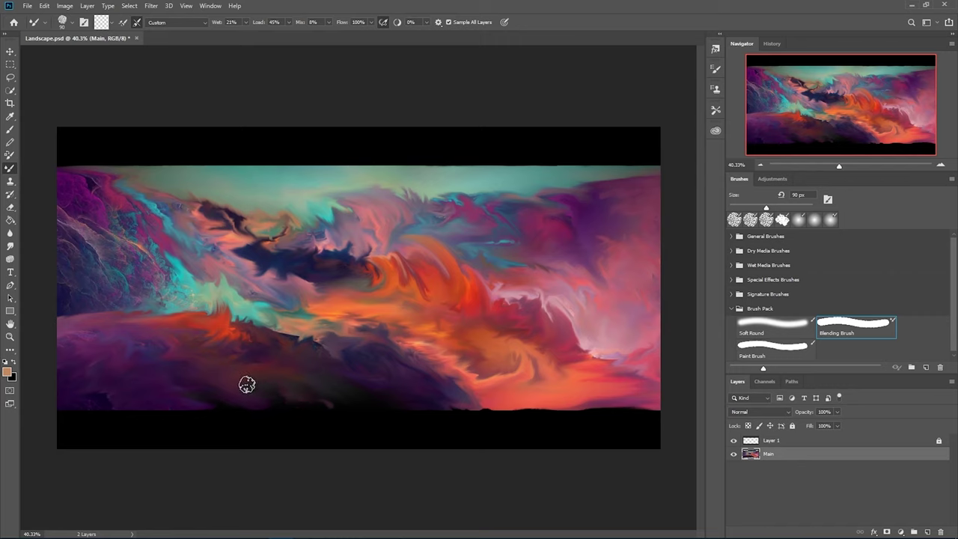
Step: Reduce the Blending Brush to 40 px and pull the red-orange glow on the lower left hill into spiky strokes
key(bracketleft)
key(bracketleft)
key(bracketleft)
key(bracketleft)
key(bracketleft)
key(bracketleft)
drag(214, 337, 217, 328)
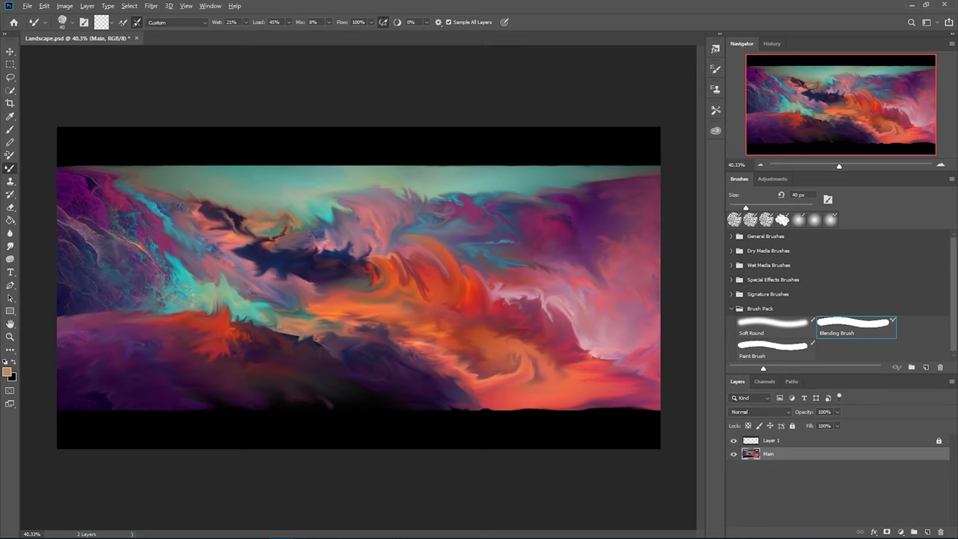
Step: Swirl the rocky magenta and blue texture of the upper left slope into smooth clouds and enlarge the Blending Brush to 70 px
scroll(196, 244, up, 5)
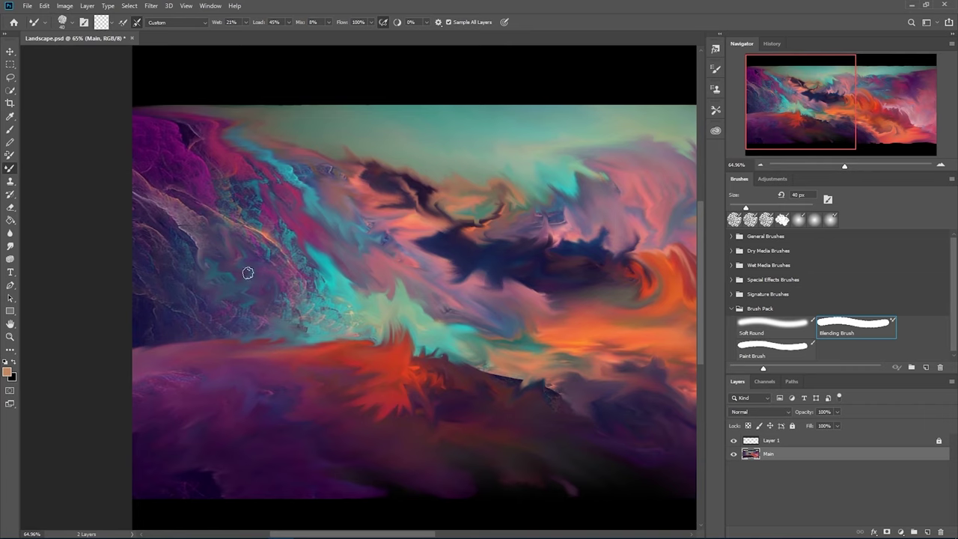
drag(317, 269, 221, 178)
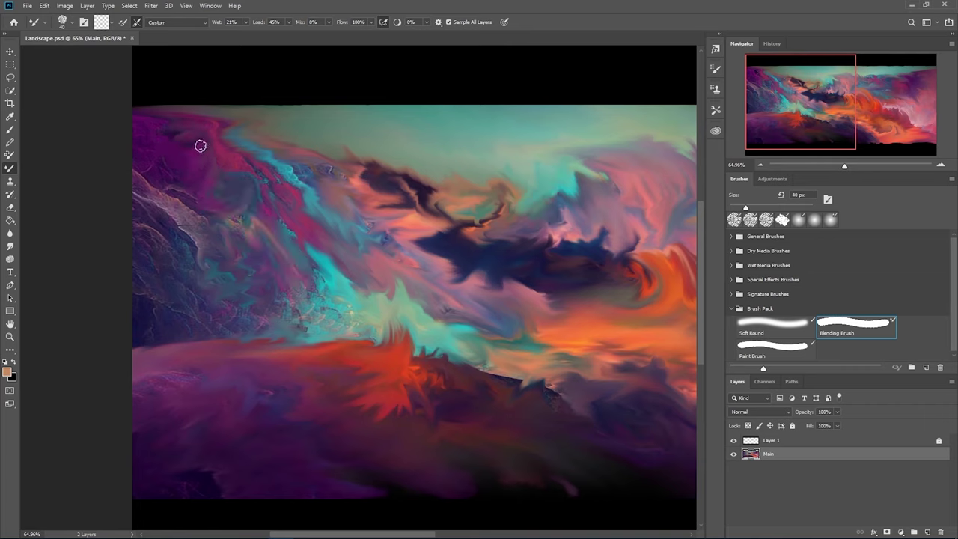
mouse_move(156, 131)
mouse_down()
mouse_move(125, 148)
mouse_move(220, 239)
mouse_move(169, 200)
mouse_move(223, 279)
mouse_move(180, 255)
mouse_move(194, 274)
mouse_move(128, 275)
mouse_move(149, 299)
mouse_move(197, 319)
mouse_up()
key(bracketright)
key(bracketright)
key(bracketright)
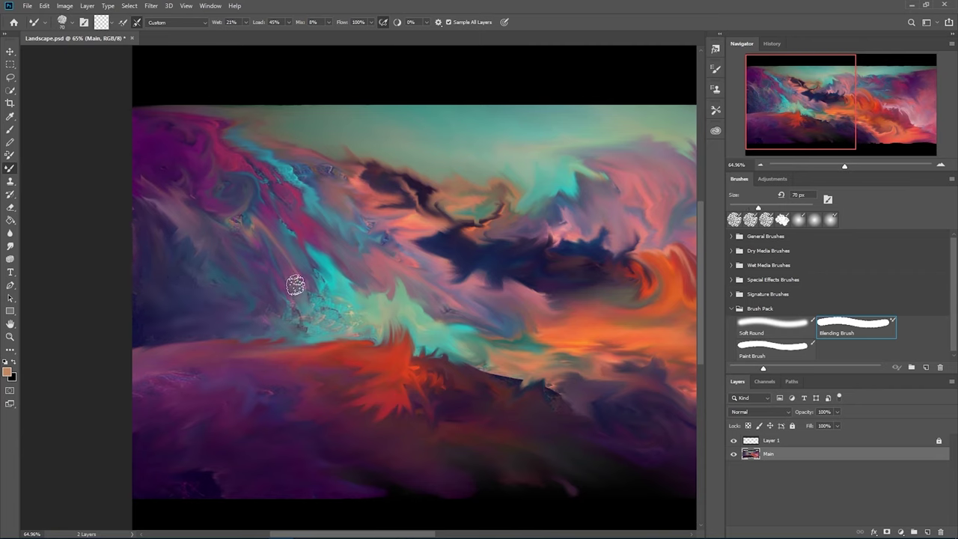
Step: Blend the speckled teal patch into the purple slope beside it and reduce the Blending Brush to 40 px
mouse_move(292, 277)
mouse_down()
mouse_move(308, 305)
mouse_move(339, 305)
mouse_move(319, 334)
mouse_up()
key(bracketleft)
key(bracketleft)
key(bracketleft)
mouse_move(315, 286)
mouse_down()
mouse_move(309, 244)
mouse_move(295, 277)
mouse_move(270, 252)
mouse_move(289, 264)
mouse_move(317, 252)
mouse_move(277, 304)
mouse_up()
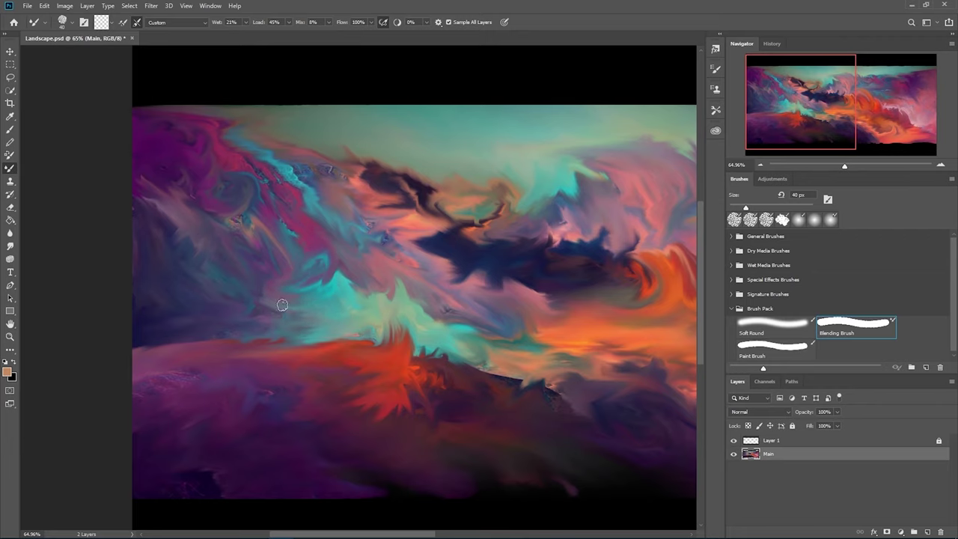
Step: Smooth out the remaining grainy specks in the magenta, teal and lavender streaks of the left clouds at 40 px
scroll(349, 288, down, 4)
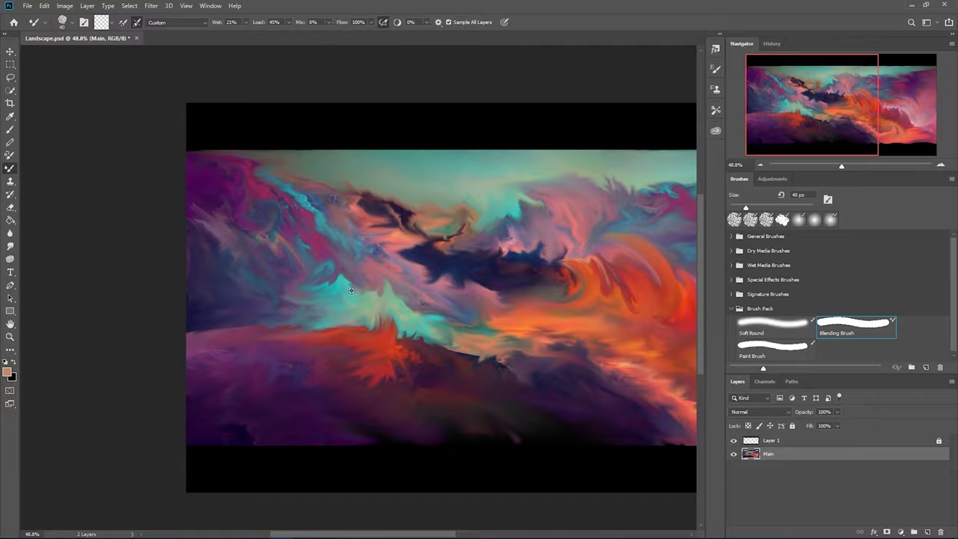
scroll(351, 318, up, 2)
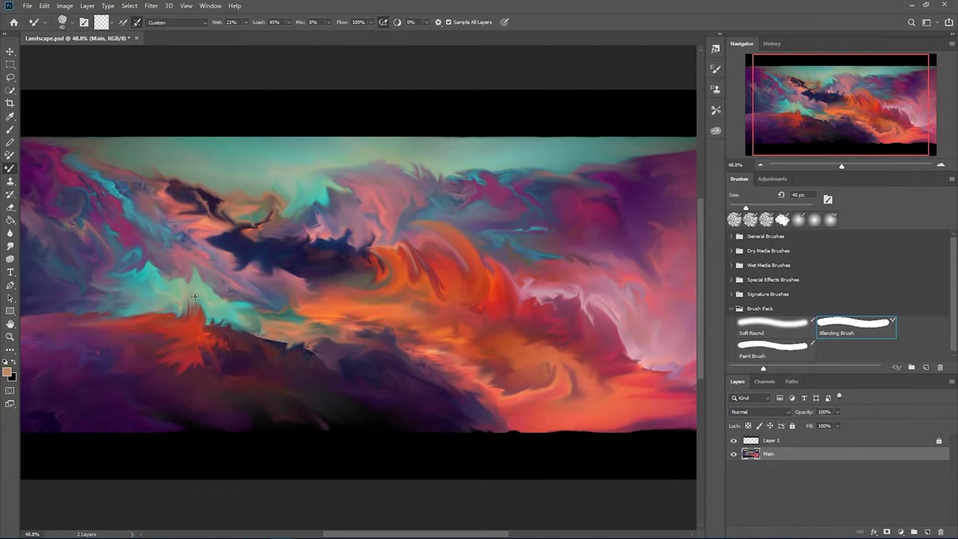
scroll(98, 179, up, 3)
mouse_move(200, 198)
mouse_down()
mouse_move(129, 170)
mouse_move(170, 234)
mouse_move(99, 191)
mouse_move(125, 231)
mouse_up()
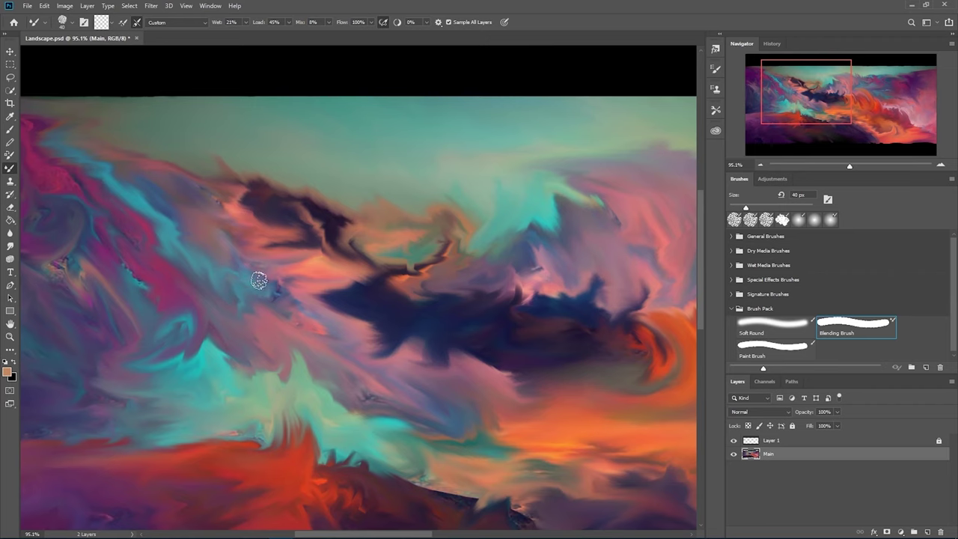
drag(169, 299, 321, 246)
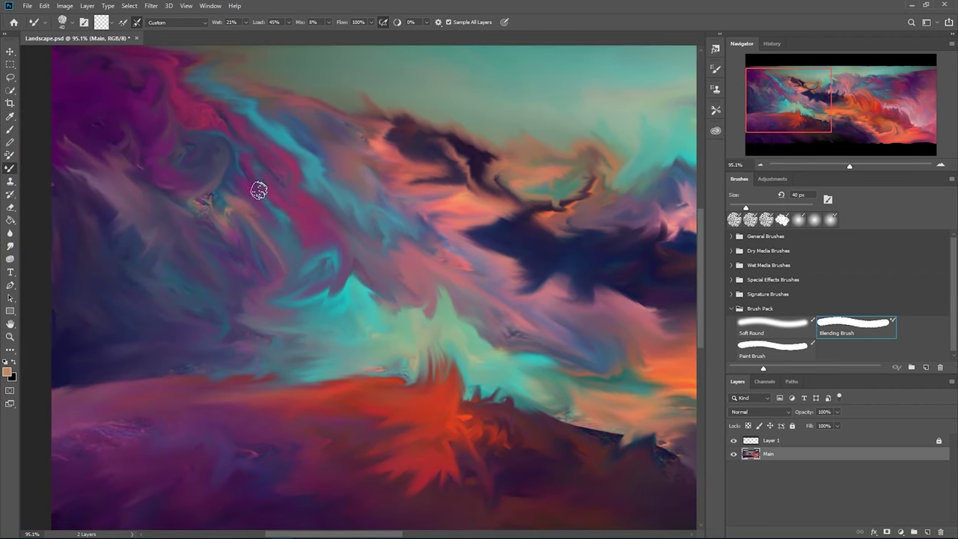
mouse_move(193, 218)
mouse_down()
mouse_move(199, 199)
mouse_move(184, 175)
mouse_up()
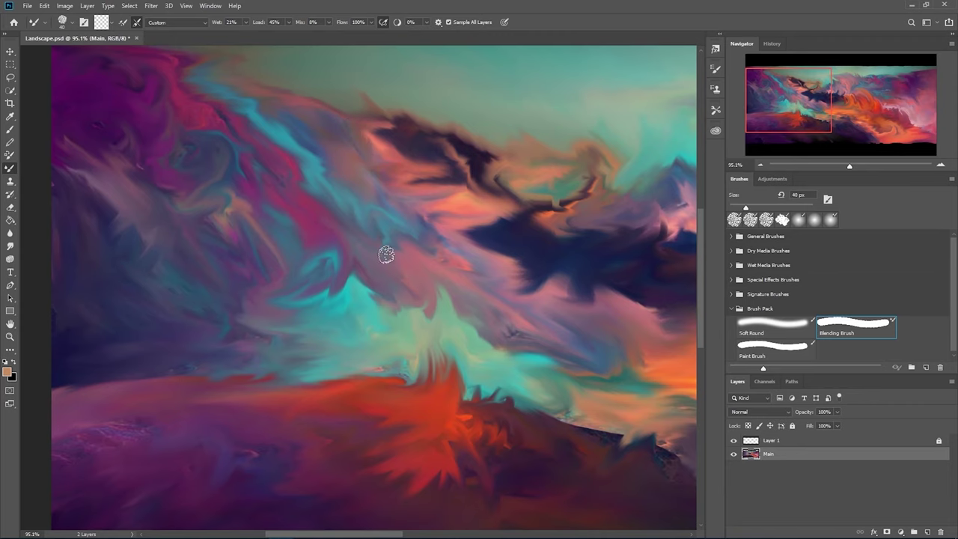
mouse_move(427, 223)
mouse_down()
mouse_move(240, 274)
mouse_move(384, 255)
mouse_move(400, 165)
mouse_move(302, 215)
mouse_move(267, 143)
mouse_move(271, 159)
mouse_up()
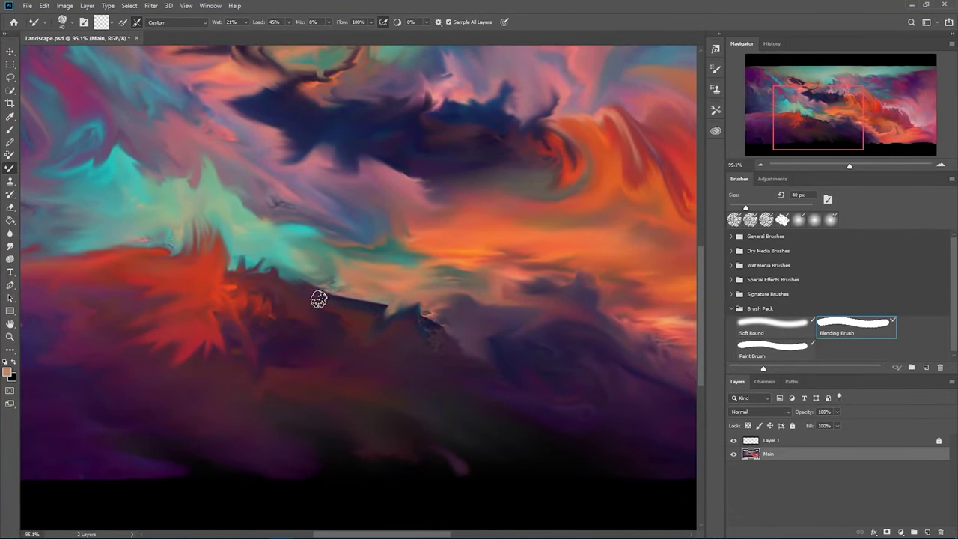
Step: Soften the hard dark edge along the lower hill's crest and set the Blending Brush to 35 px
key(ctrl+0)
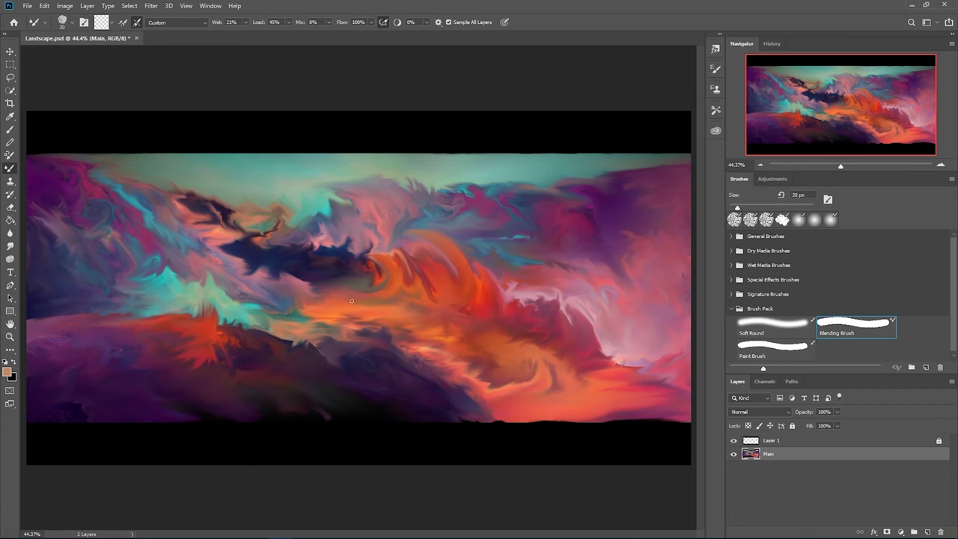
key(bracketright)
key(bracketright)
key(bracketright)
key(bracketright)
key(bracketright)
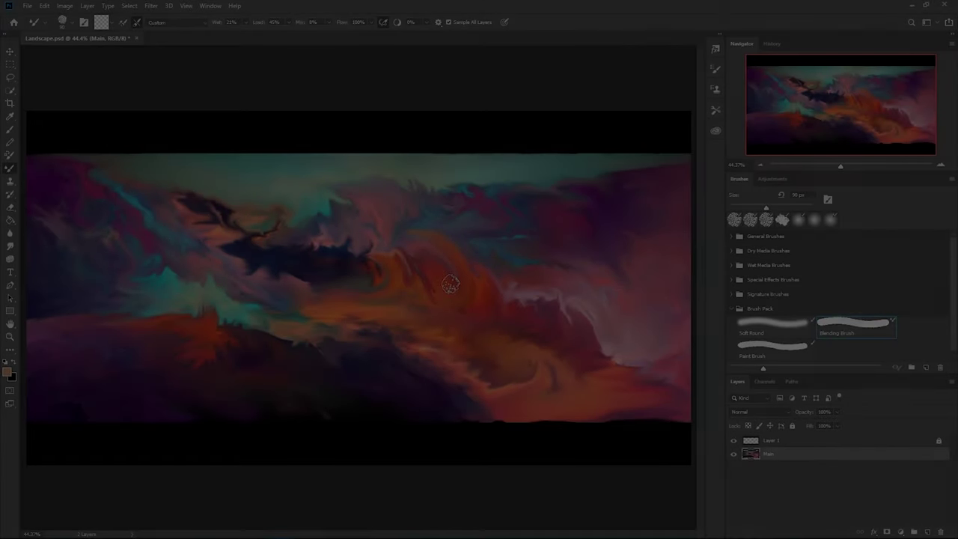
key(bracketleft)
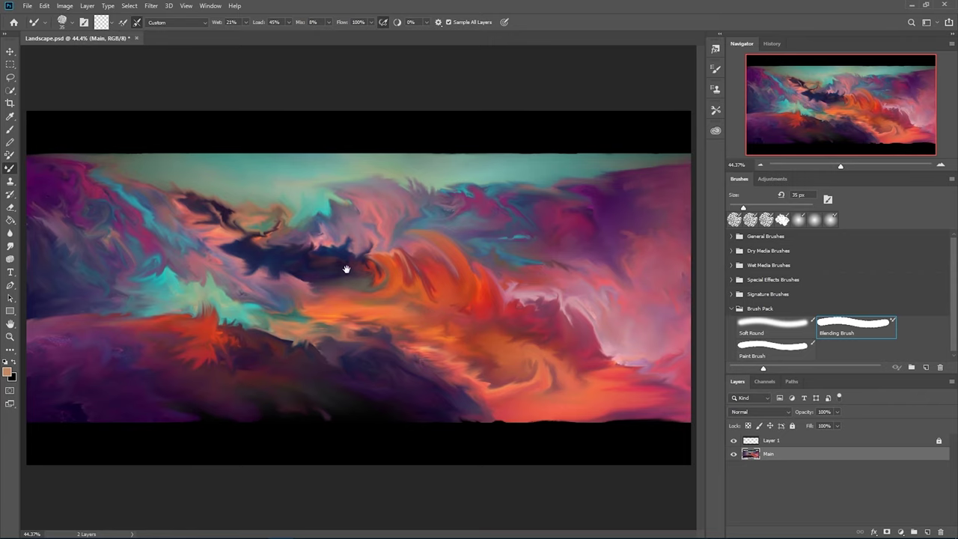
Step: Soften the rough lavender and magenta edges of the upper central clouds with the Blending Brush reduced to 30 px
scroll(473, 175, down, 2)
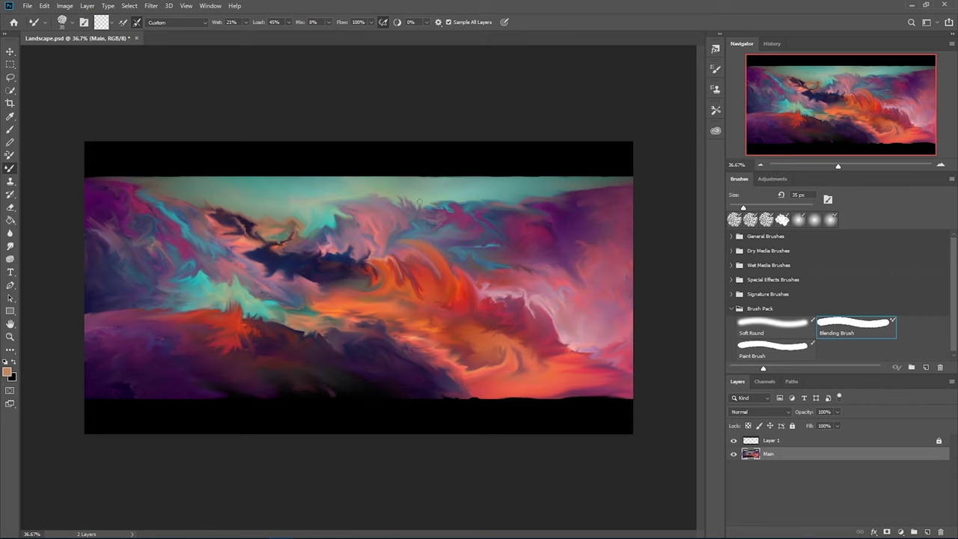
key(bracketright)
key(bracketright)
key(bracketleft)
key(bracketleft)
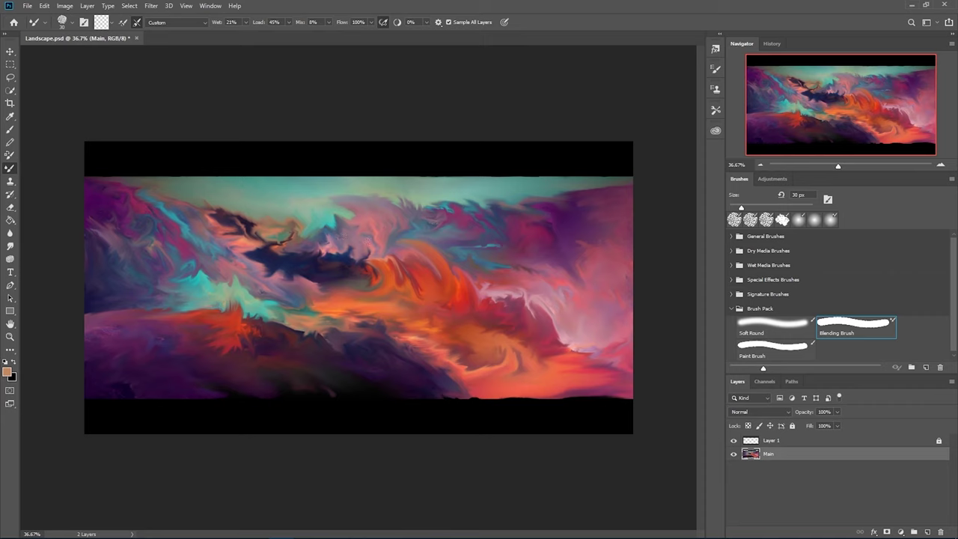
Step: Smear a coral streak through the dark navy cloud in the centre with the Blending Brush at 60 px
key(bracketright)
mouse_move(341, 300)
mouse_down()
mouse_move(282, 261)
mouse_move(299, 266)
mouse_move(276, 267)
mouse_move(277, 252)
mouse_move(283, 256)
mouse_move(269, 248)
mouse_move(283, 254)
mouse_up()
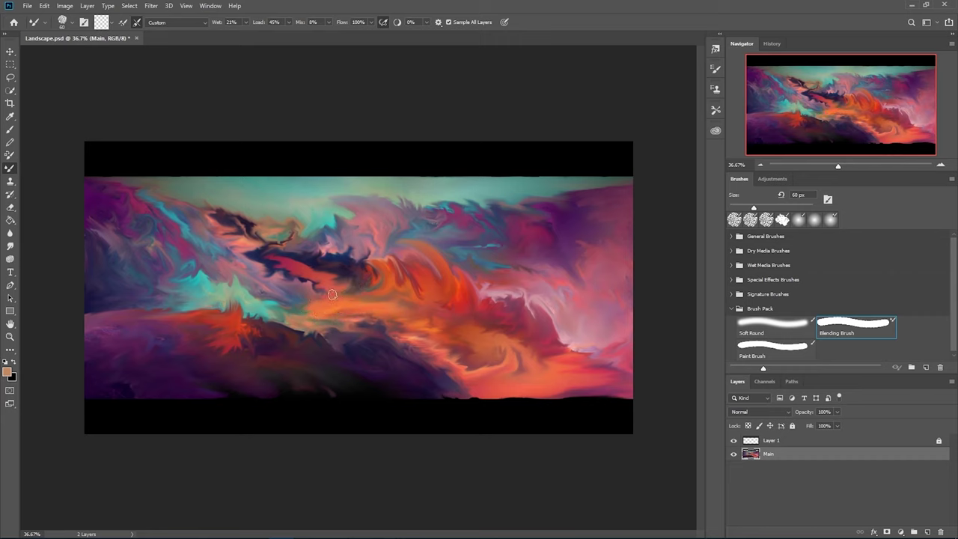
mouse_move(363, 298)
mouse_down()
mouse_move(351, 297)
mouse_move(395, 300)
mouse_up()
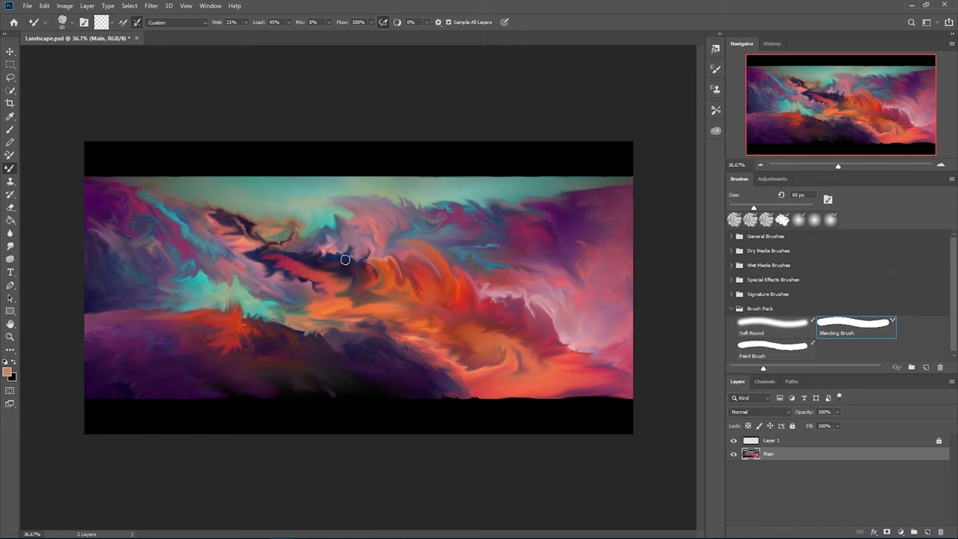
Step: Break up the dark branch-like streak above the navy cloud into peach and brown wisps at 35 px
key(bracketleft)
key(bracketleft)
key(bracketleft)
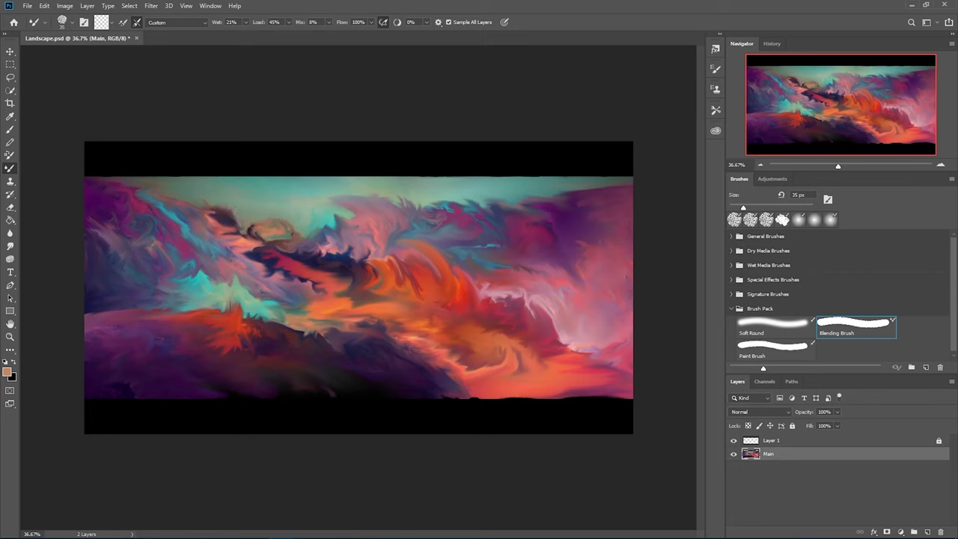
drag(241, 228, 265, 219)
mouse_move(225, 217)
mouse_down()
mouse_move(256, 224)
mouse_move(229, 226)
mouse_up()
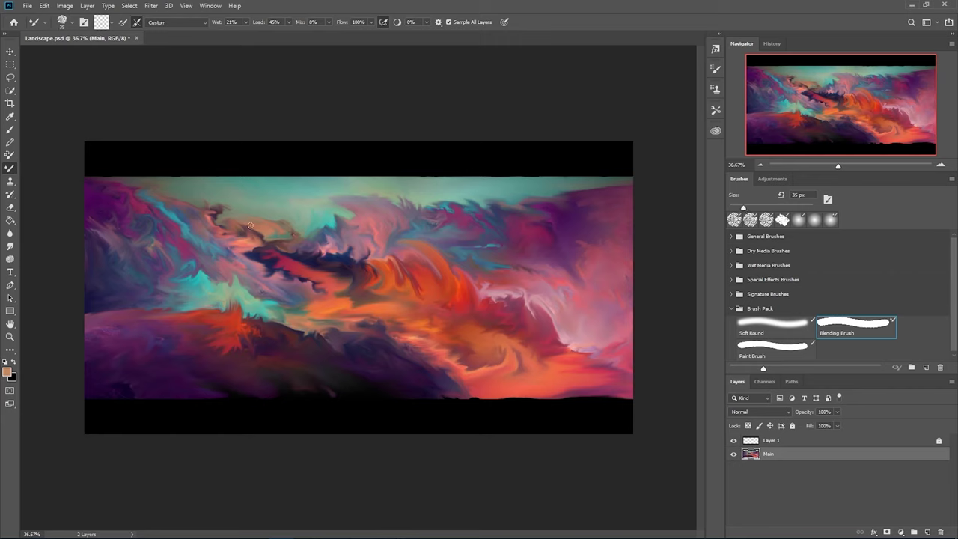
drag(217, 216, 205, 214)
Step: Enlarge the Blending Brush to 70 px and pull the teal sky into the purple clouds' upper edge
key(bracketleft)
key(bracketright)
key(bracketright)
key(bracketright)
key(bracketright)
key(bracketright)
key(bracketright)
key(bracketright)
drag(483, 186, 519, 207)
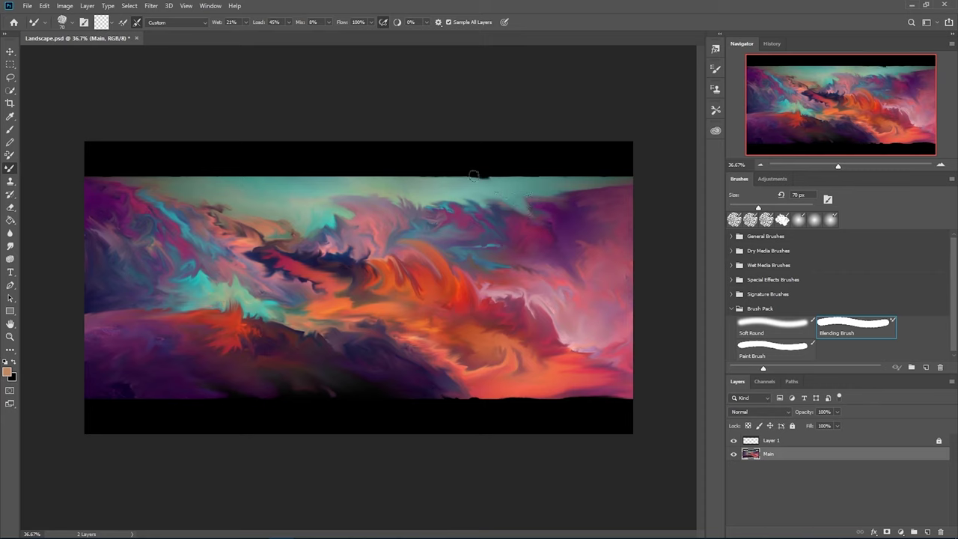
Step: Spread the teal sky over the purple ridge towards the upper right with the Blending Brush at 100 px
key(bracketright)
key(bracketright)
key(bracketright)
mouse_move(535, 203)
mouse_down()
mouse_move(566, 207)
mouse_move(554, 207)
mouse_move(576, 229)
mouse_move(581, 207)
mouse_move(560, 188)
mouse_move(576, 188)
mouse_up()
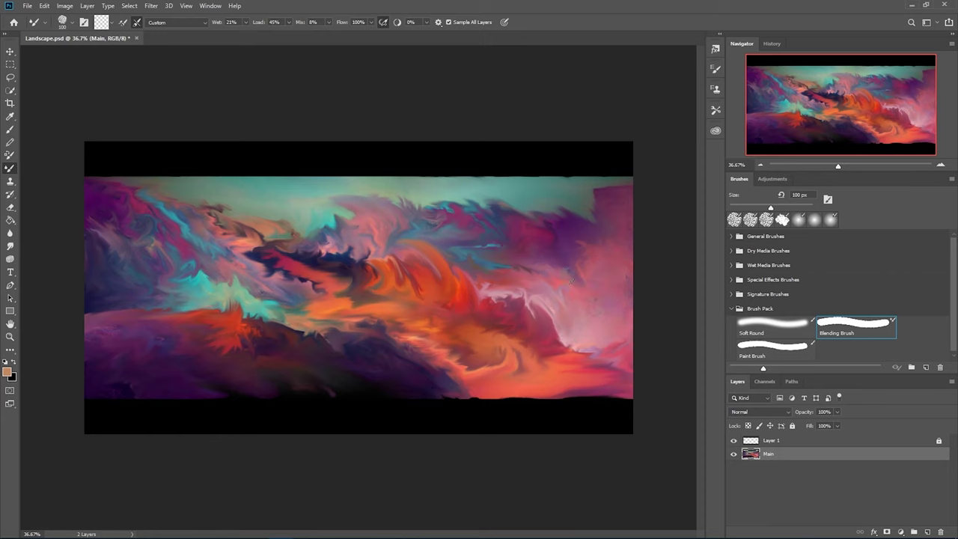
Step: Blend the right side's pink and purple clouds into the sky and sweep the orange swirl towards them at 100 px
mouse_move(595, 297)
mouse_down()
mouse_move(592, 305)
mouse_move(594, 256)
mouse_up()
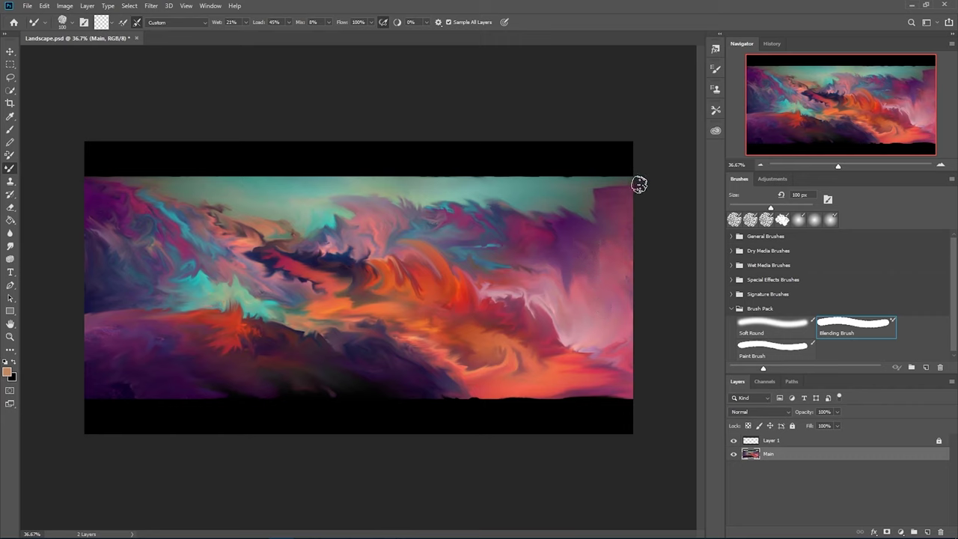
mouse_move(596, 192)
mouse_down()
mouse_move(614, 221)
mouse_move(626, 197)
mouse_move(618, 190)
mouse_move(620, 205)
mouse_up()
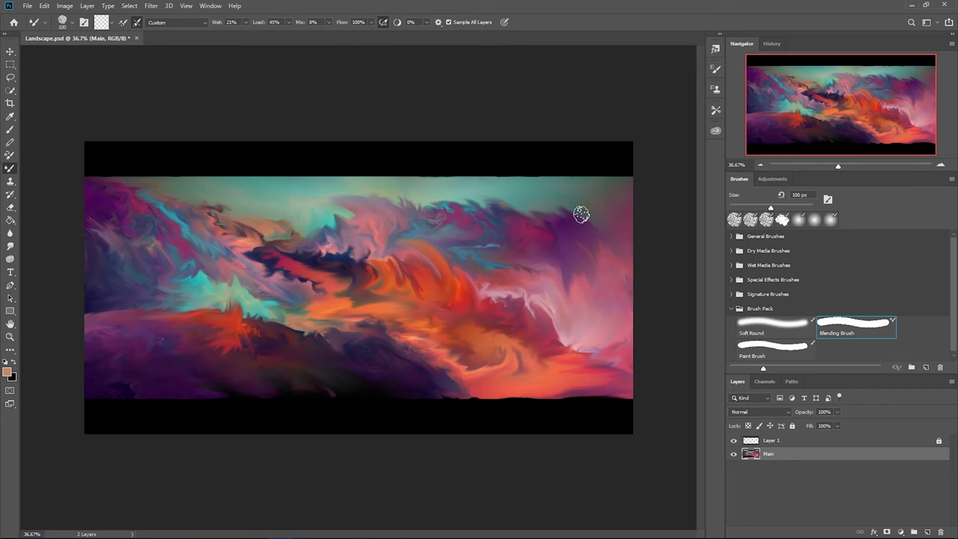
mouse_move(539, 221)
mouse_down()
mouse_move(551, 207)
mouse_move(511, 242)
mouse_up()
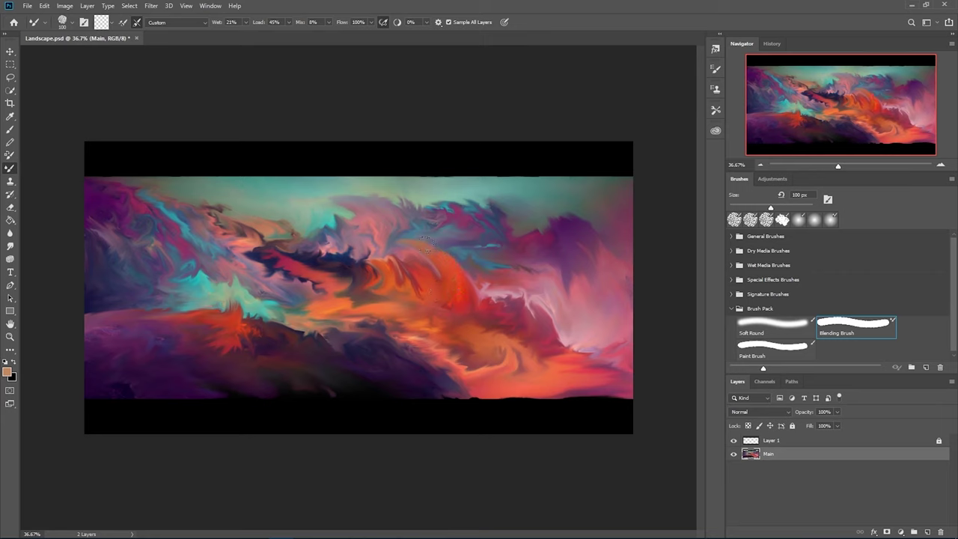
mouse_move(467, 279)
mouse_down()
mouse_move(498, 295)
mouse_move(498, 281)
mouse_move(512, 314)
mouse_move(525, 297)
mouse_move(526, 315)
mouse_move(498, 285)
mouse_move(540, 275)
mouse_move(511, 284)
mouse_move(532, 280)
mouse_move(523, 258)
mouse_move(476, 273)
mouse_move(504, 263)
mouse_move(455, 258)
mouse_move(498, 255)
mouse_up()
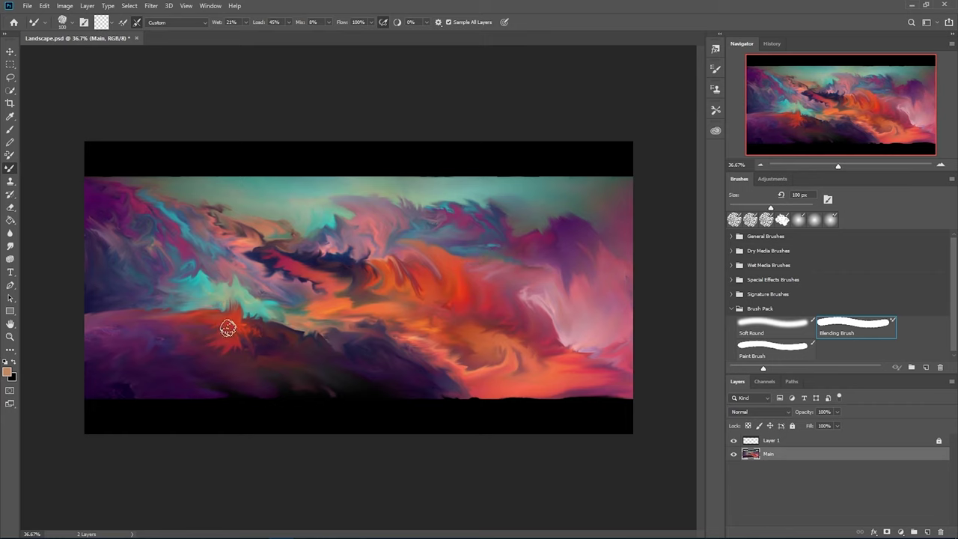
Step: Set the Blending Brush to 60 px and pull the lower left hill's crest up into the teal patch
key(bracketleft)
key(bracketleft)
key(bracketleft)
key(bracketleft)
key(bracketleft)
key(bracketleft)
key(bracketleft)
key(bracketleft)
key(bracketleft)
key(bracketright)
key(bracketright)
key(bracketright)
key(bracketright)
key(bracketright)
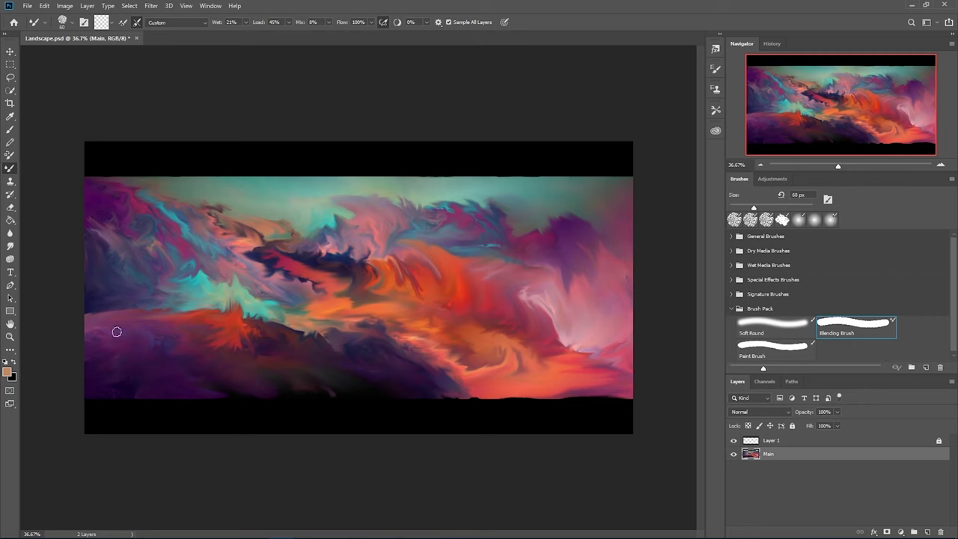
mouse_move(155, 306)
mouse_down()
mouse_move(161, 278)
mouse_move(188, 290)
mouse_move(189, 280)
mouse_move(208, 317)
mouse_move(188, 330)
mouse_move(182, 317)
mouse_move(192, 305)
mouse_move(191, 318)
mouse_move(234, 328)
mouse_move(196, 315)
mouse_move(207, 290)
mouse_move(207, 327)
mouse_move(200, 325)
mouse_move(192, 253)
mouse_move(179, 296)
mouse_move(189, 288)
mouse_move(188, 315)
mouse_move(217, 272)
mouse_move(188, 306)
mouse_move(209, 267)
mouse_move(179, 324)
mouse_move(154, 320)
mouse_move(166, 329)
mouse_move(166, 294)
mouse_move(156, 291)
mouse_move(169, 299)
mouse_move(166, 284)
mouse_move(212, 311)
mouse_move(228, 279)
mouse_move(196, 199)
mouse_move(201, 230)
mouse_move(185, 306)
mouse_move(238, 328)
mouse_move(255, 318)
mouse_move(266, 281)
mouse_move(283, 316)
mouse_move(270, 284)
mouse_move(269, 325)
mouse_move(279, 274)
mouse_move(267, 277)
mouse_move(268, 328)
mouse_move(281, 287)
mouse_move(249, 275)
mouse_up()
Step: Shape jagged orange and dark peaks along the left hill against the teal patch, ending with a 35 px brush
key(bracketleft)
key(bracketleft)
key(bracketleft)
key(bracketright)
key(bracketright)
key(bracketright)
key(bracketright)
key(bracketright)
key(bracketright)
key(bracketleft)
key(bracketleft)
key(bracketleft)
key(bracketleft)
key(bracketleft)
key(bracketleft)
key(bracketleft)
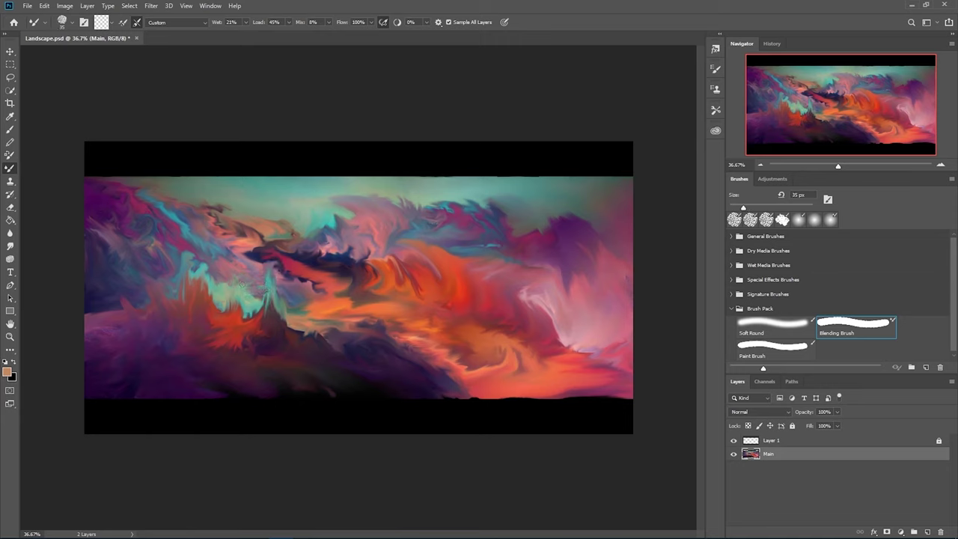
Step: Blend the blue clouds on the left and widen the purple cloud on the right, enlarging the brush to 70 px
key(bracketright)
key(bracketright)
key(bracketright)
key(bracketright)
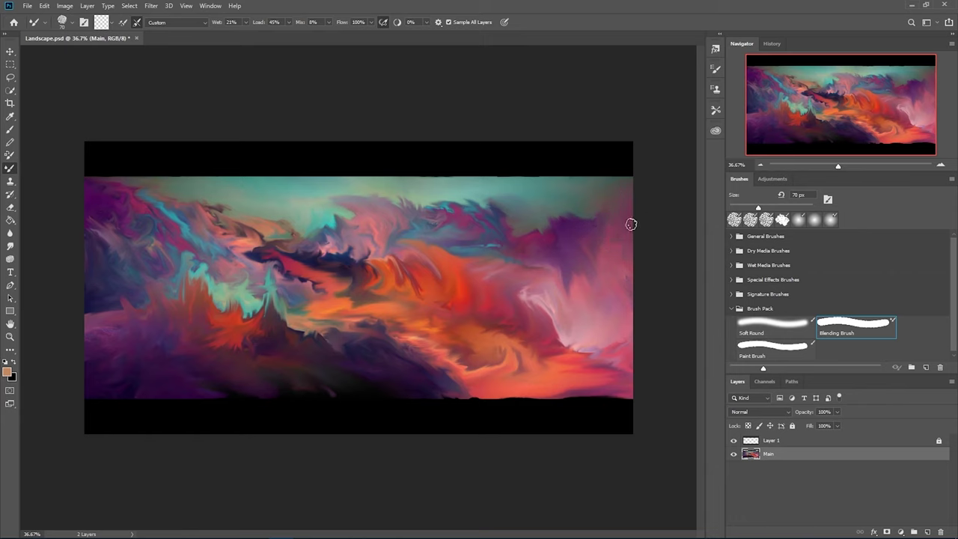
Step: Smooth the purple-to-pink transition on the right and the red area beside it, enlarging the brush to 90 px
key(bracketleft)
key(bracketleft)
key(bracketleft)
key(bracketleft)
key(bracketright)
key(bracketright)
key(bracketright)
key(bracketright)
key(bracketright)
key(bracketright)
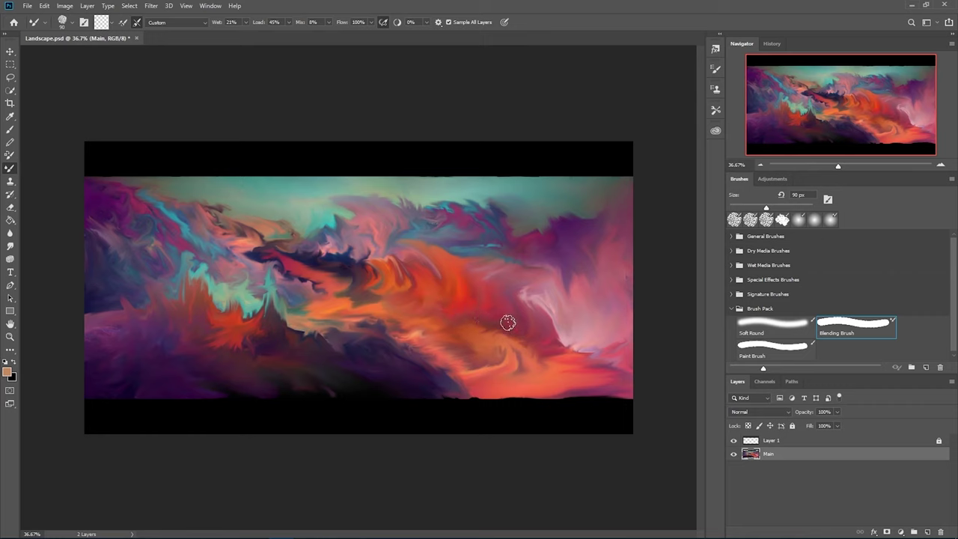
Step: Blend the orange swirl in the lower right into smooth curved strokes and reduce the Blending Brush to 60 px
key(bracketleft)
key(bracketleft)
key(bracketleft)
key(bracketright)
key(bracketright)
key(bracketright)
key(bracketright)
mouse_move(509, 337)
mouse_down()
mouse_move(491, 280)
mouse_move(509, 316)
mouse_move(494, 313)
mouse_move(497, 332)
mouse_move(489, 304)
mouse_move(475, 297)
mouse_move(512, 317)
mouse_move(492, 347)
mouse_up()
key(bracketleft)
key(bracketleft)
key(bracketleft)
key(bracketleft)
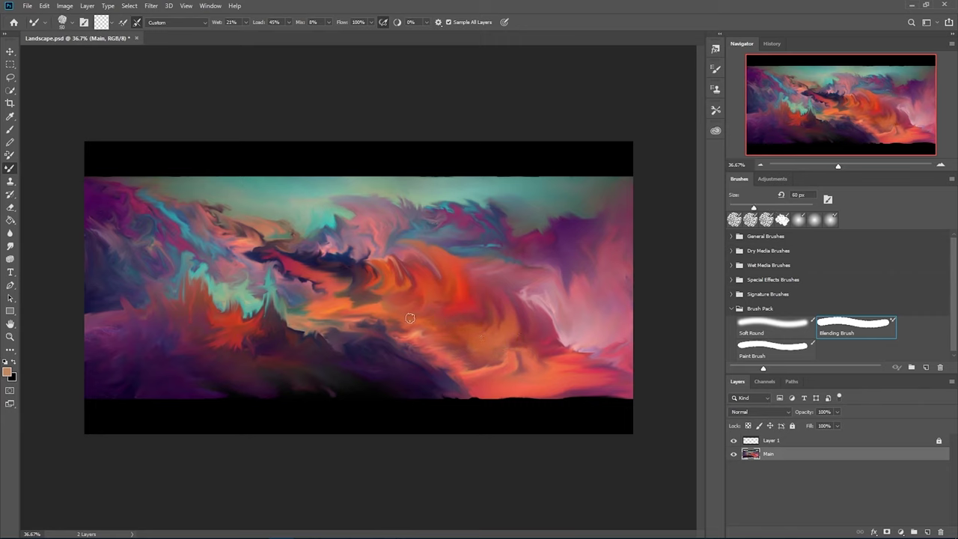
Step: Blend the orange and green streaks beneath the navy cloud and smooth the orange foreground's bottom edge at 90 px
mouse_move(318, 316)
mouse_down()
mouse_move(351, 297)
mouse_move(344, 304)
mouse_move(374, 302)
mouse_move(363, 315)
mouse_up()
key(bracketleft)
key(bracketleft)
key(bracketright)
key(bracketright)
key(bracketright)
key(bracketright)
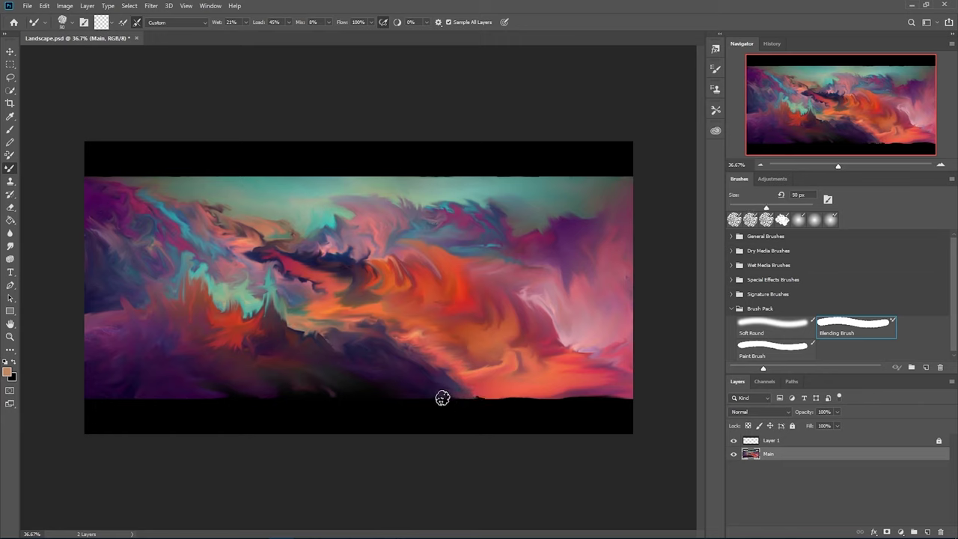
mouse_move(621, 398)
mouse_down()
mouse_move(632, 366)
mouse_move(616, 402)
mouse_move(620, 370)
mouse_move(615, 384)
mouse_move(508, 392)
mouse_up()
Step: Draw the lavender cloud's peak up into the teal sky and rework its edge with the brush at 40 px
key(bracketleft)
key(bracketleft)
key(bracketleft)
key(bracketleft)
key(bracketleft)
drag(334, 192, 335, 188)
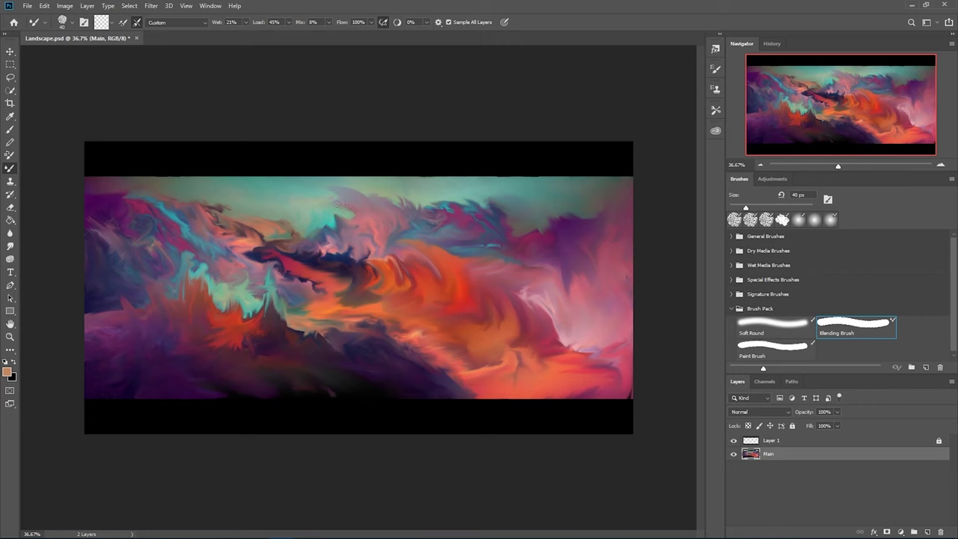
drag(334, 199, 351, 231)
Step: Add strokes to the lower left hill and feather the purple and magenta clouds on the right, using up to 70 px
key(bracketright)
key(bracketright)
key(bracketright)
drag(198, 374, 248, 359)
mouse_move(563, 216)
mouse_down()
mouse_move(606, 175)
mouse_move(583, 262)
mouse_move(603, 337)
mouse_up()
key(bracketleft)
mouse_move(427, 214)
mouse_down()
mouse_move(456, 196)
mouse_move(523, 206)
mouse_up()
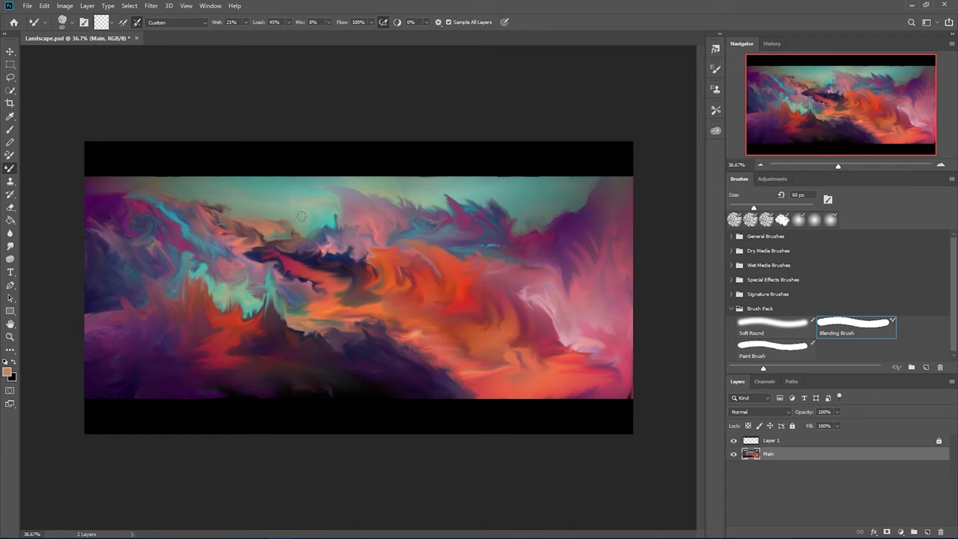
Step: Reduce the Blending Brush to 25 px for fine detail
key(bracketright)
key(bracketright)
key(bracketleft)
key(bracketleft)
key(bracketleft)
key(bracketleft)
key(bracketleft)
Step: Flip the canvas horizontally
click(65, 6)
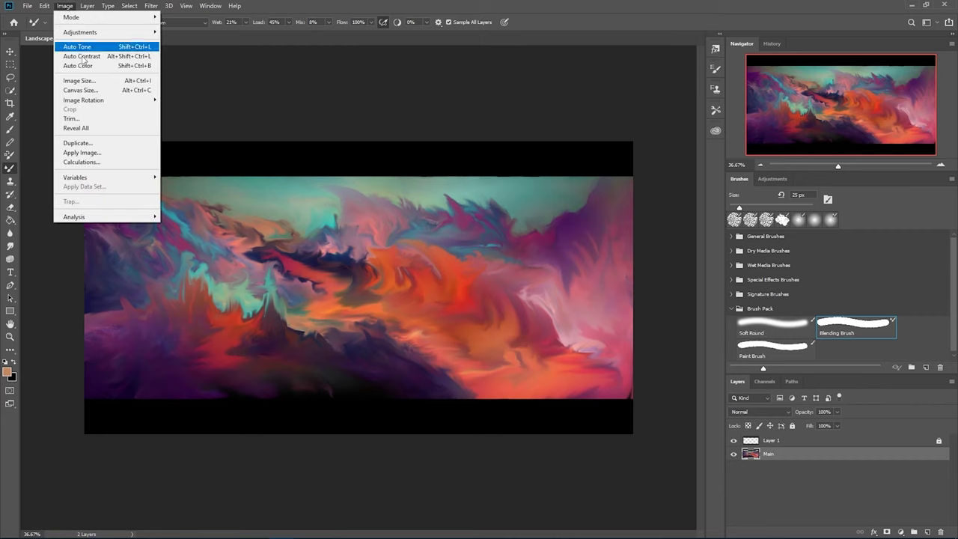
mouse_move(90, 104)
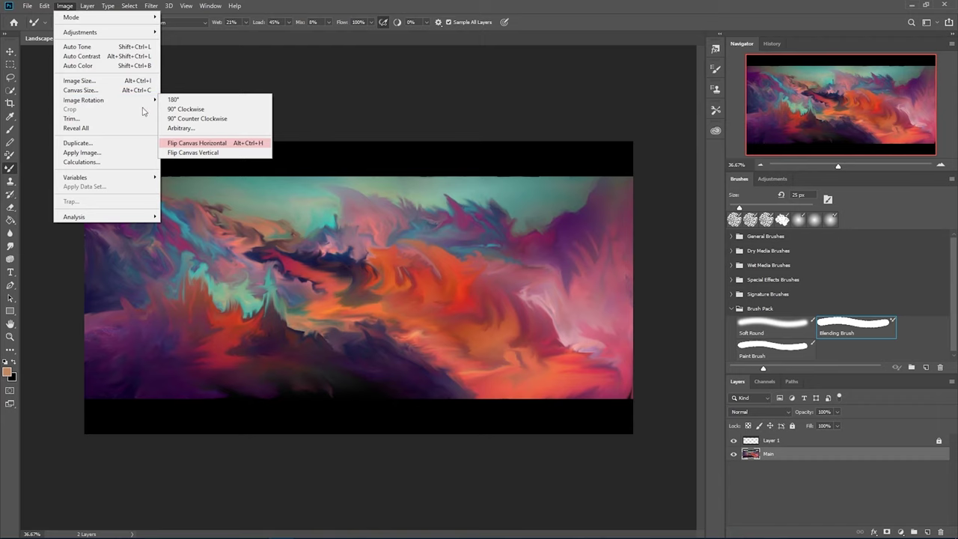
click(200, 145)
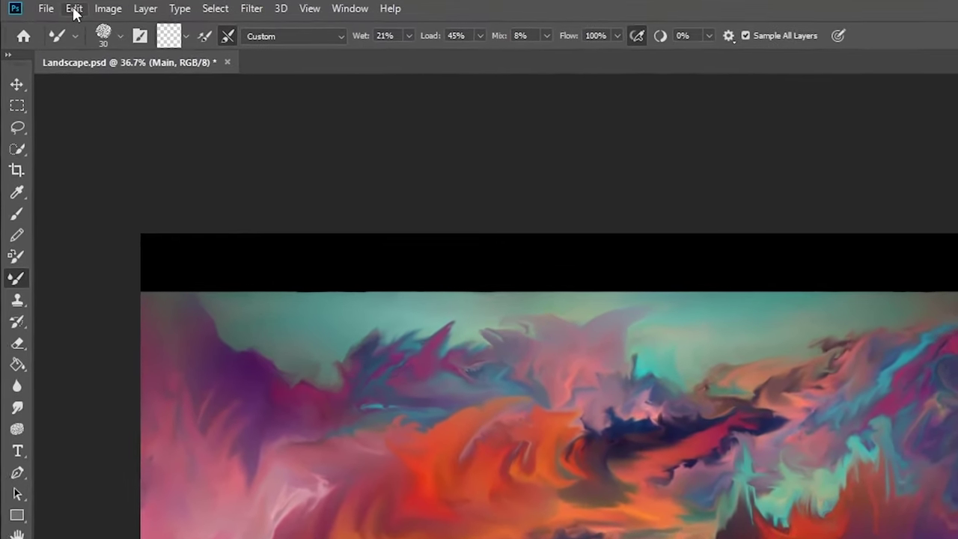
Step: Look up the Flip Canvas Horizontal entry in the keyboard shortcut settings and close them without changes
click(74, 10)
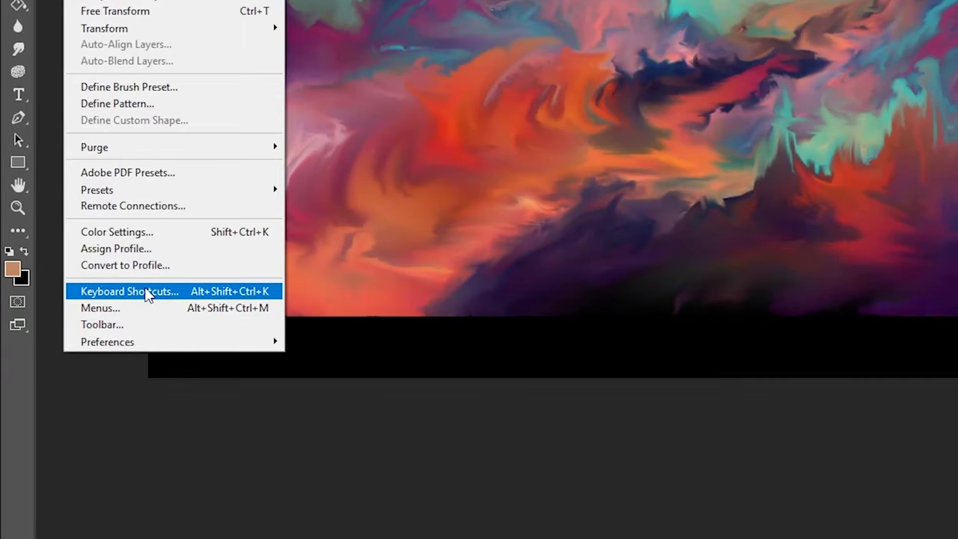
click(145, 291)
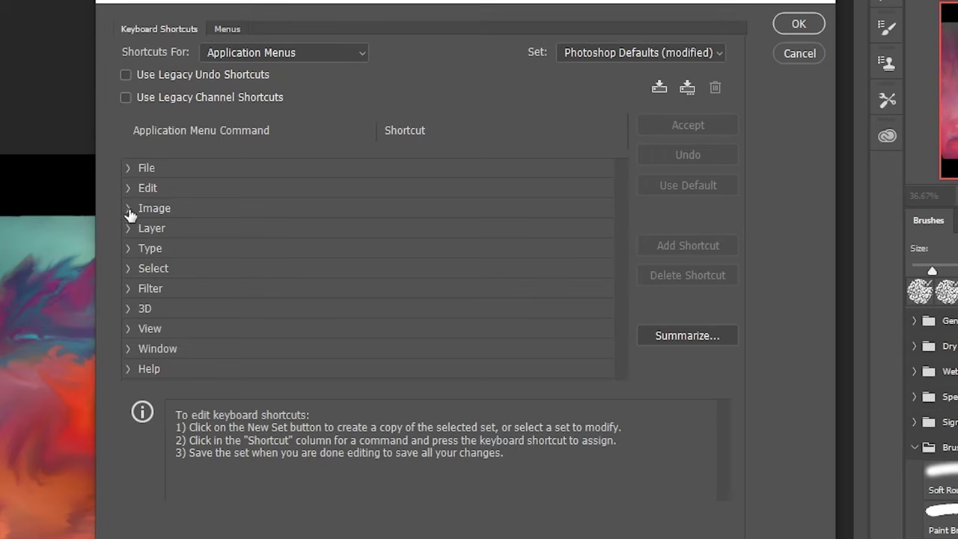
click(128, 211)
scroll(202, 258, down, 7)
scroll(206, 266, down, 8)
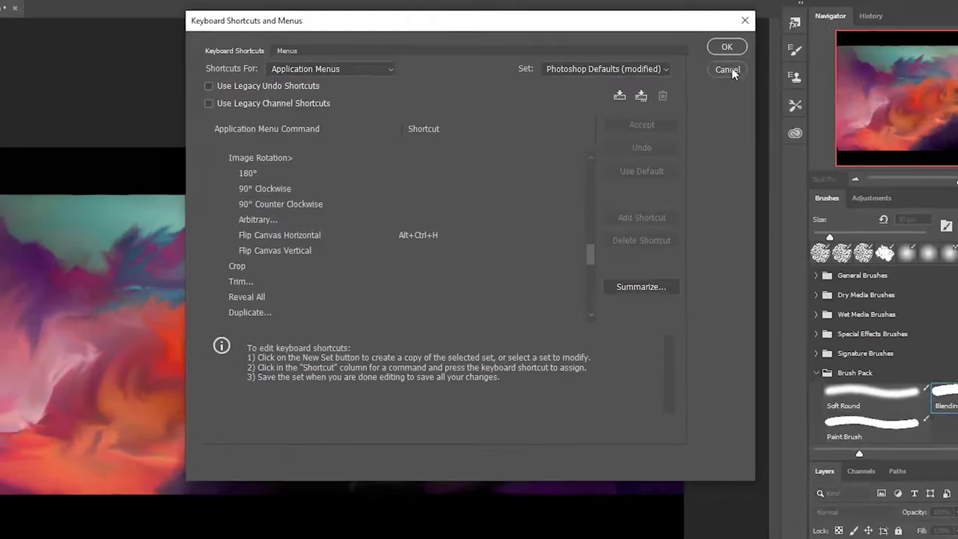
click(729, 70)
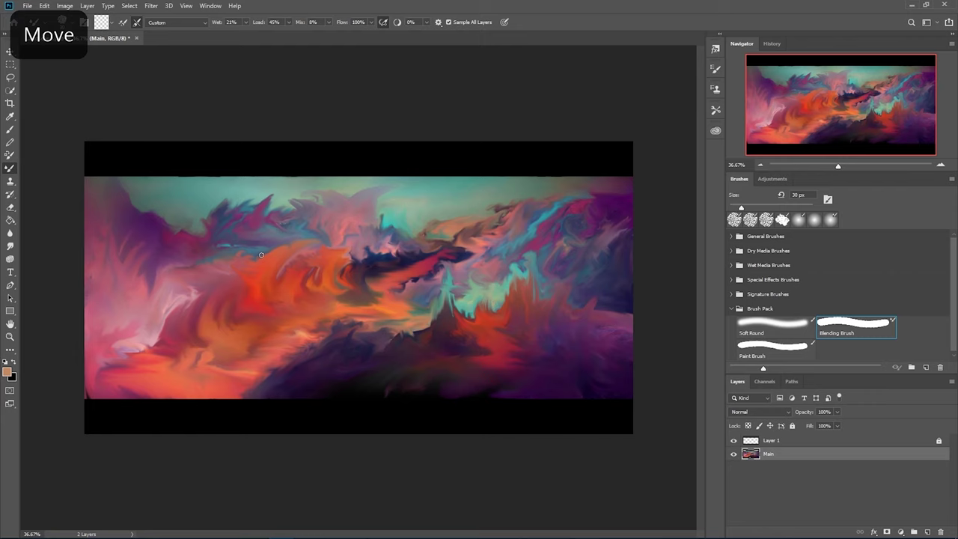
Step: Flip the canvas horizontally back and forth to compare the composition in both orientations
key(ctrl+equal)
key(ctrl+minus)
key(ctrl+minus)
key(ctrl+shift+h)
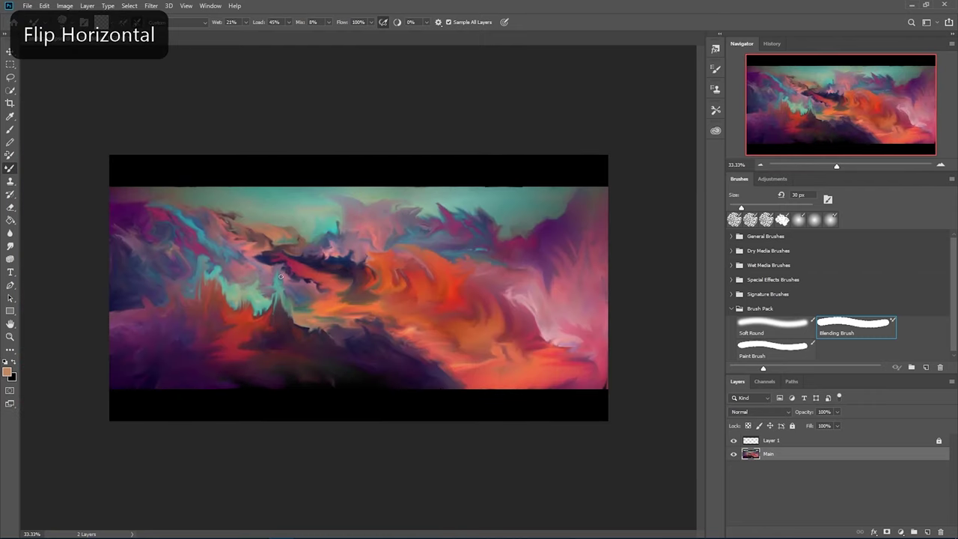
key(ctrl+shift+h)
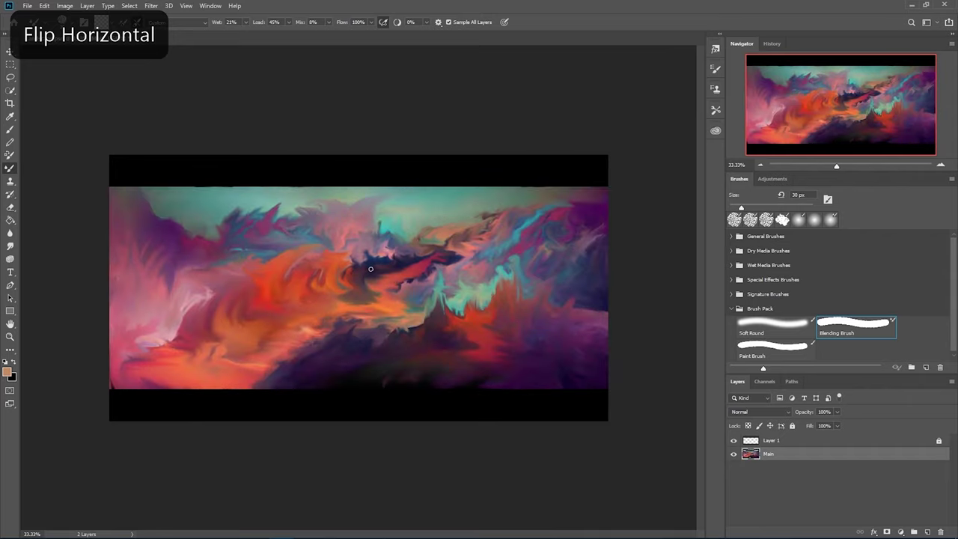
key(ctrl+shift+h)
key(ctrl+shift+h)
key(ctrl+shift+h)
key(ctrl+shift+h)
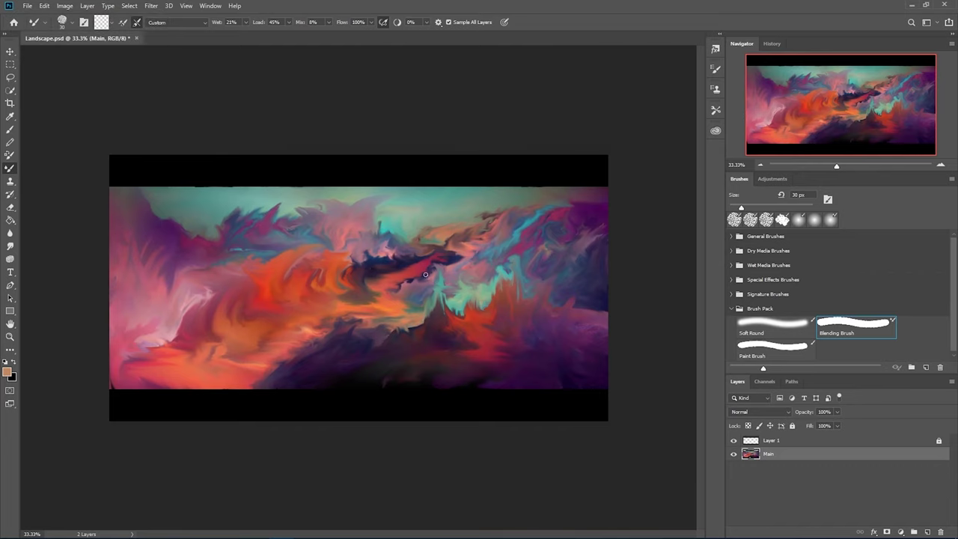
Step: Break the navy cloud's tip and the brown swirl above it into jagged wisps at 20 px
key(bracketleft)
key(bracketleft)
key(bracketright)
key(bracketright)
key(bracketleft)
key(bracketleft)
key(bracketleft)
key(bracketright)
key(bracketright)
key(bracketright)
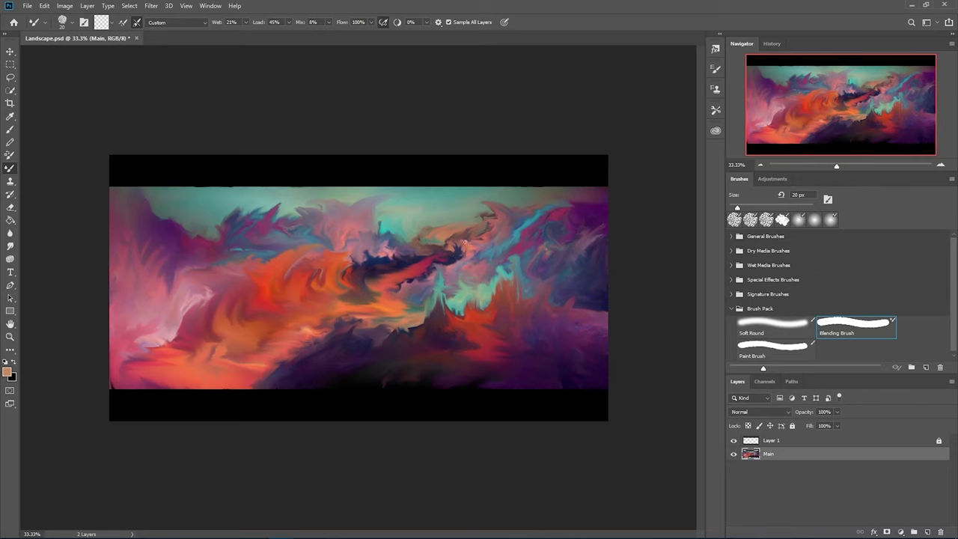
Step: Pull orange spikes up beside the teal patch and streak the purple cloud into the pink at 50 px
key(bracketright)
key(bracketright)
key(bracketright)
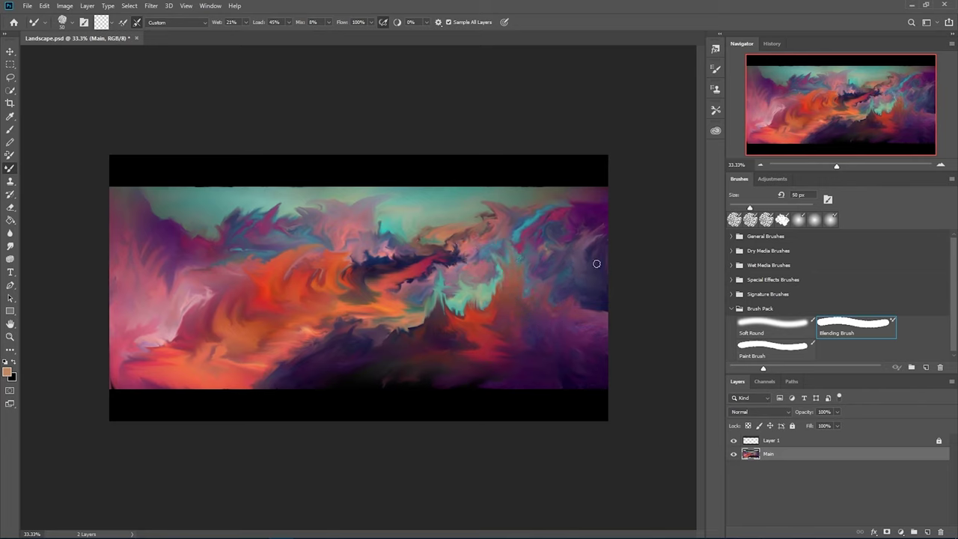
drag(187, 253, 162, 306)
key(bracketleft)
Step: Flip the canvas horizontally again and examine the overall composition from close up and from far away
key(ctrl+alt+shift+h)
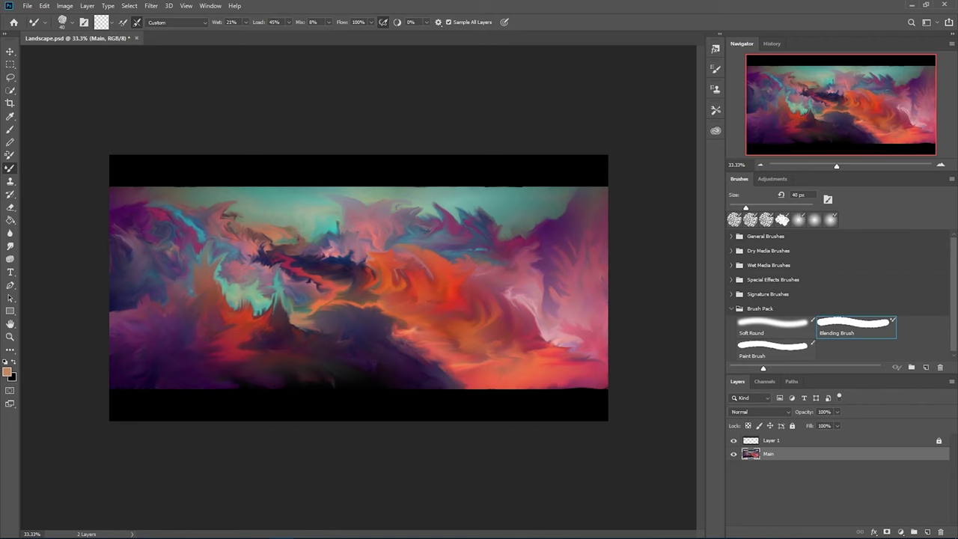
key(ctrl+plus)
key(ctrl+plus)
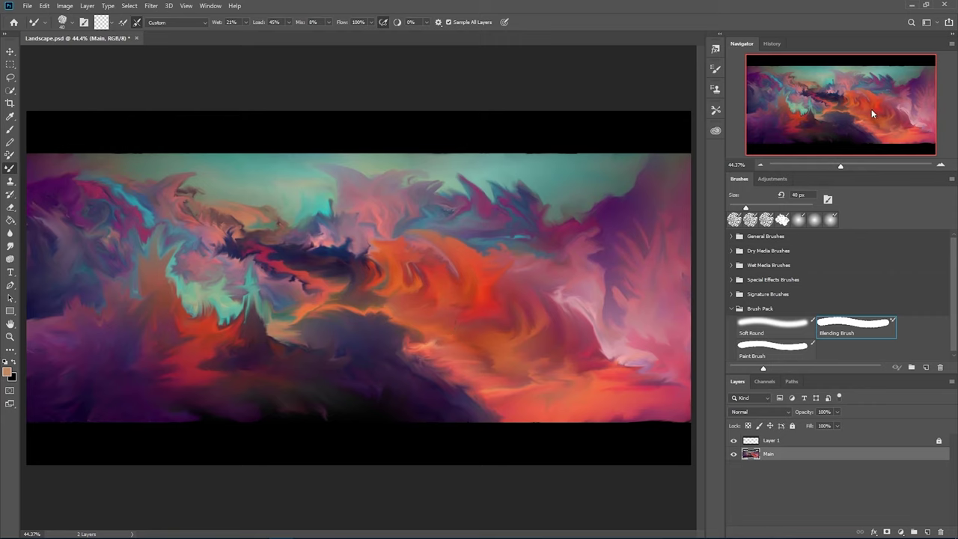
key(ctrl+minus)
key(ctrl+minus)
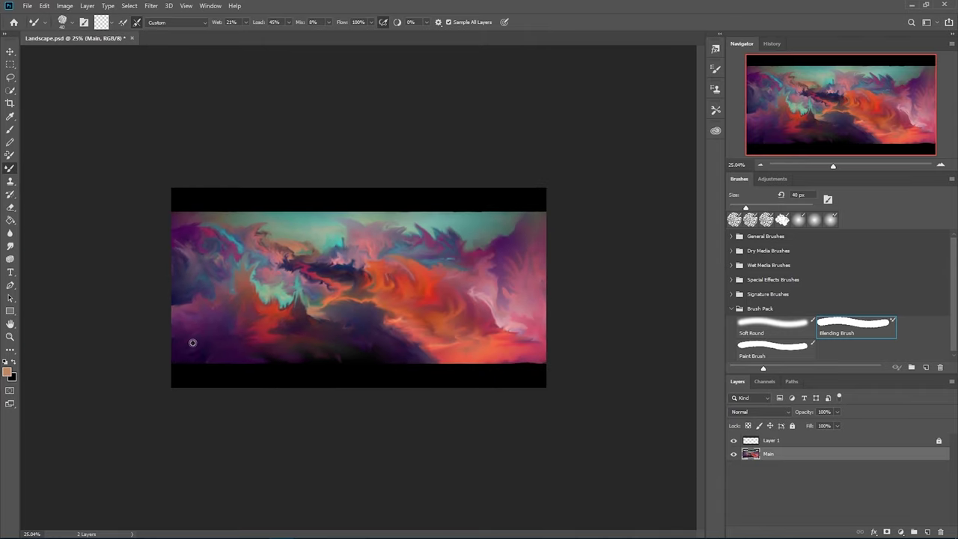
scroll(193, 343, down, 5)
scroll(468, 326, down, 1)
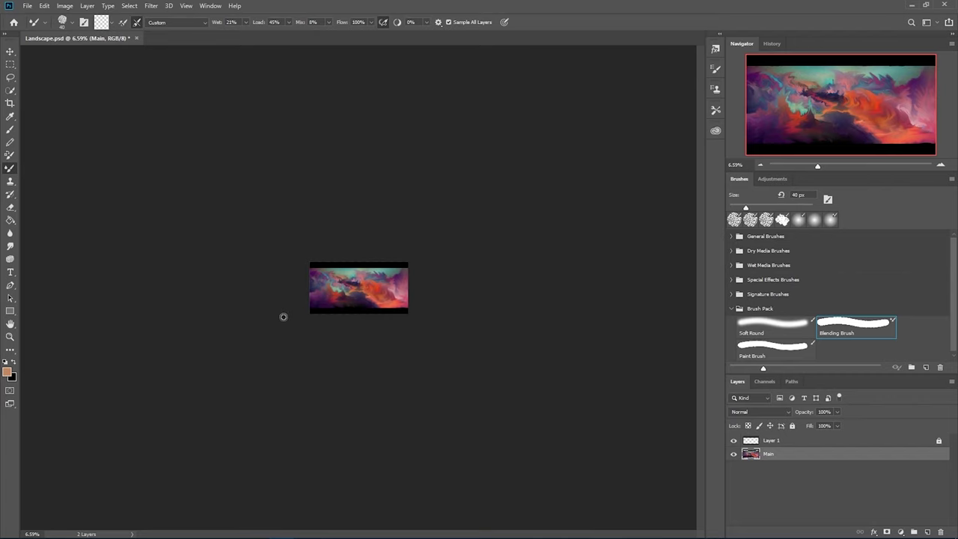
scroll(283, 317, up, 8)
scroll(283, 317, down, 2)
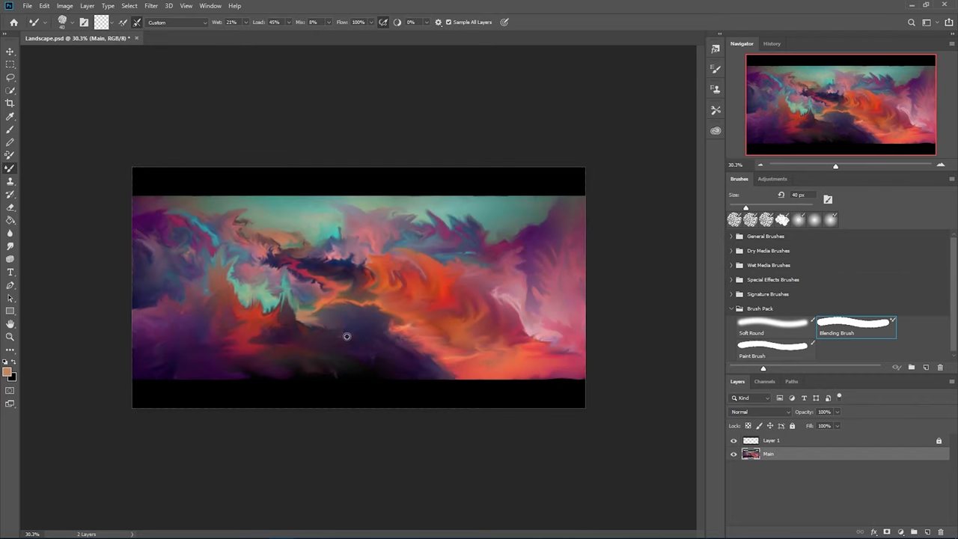
scroll(276, 320, up, 2)
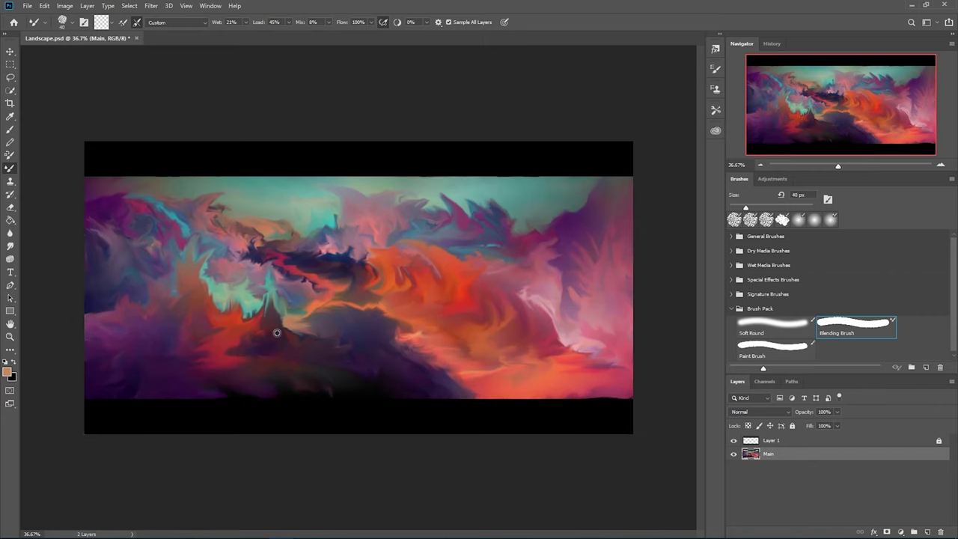